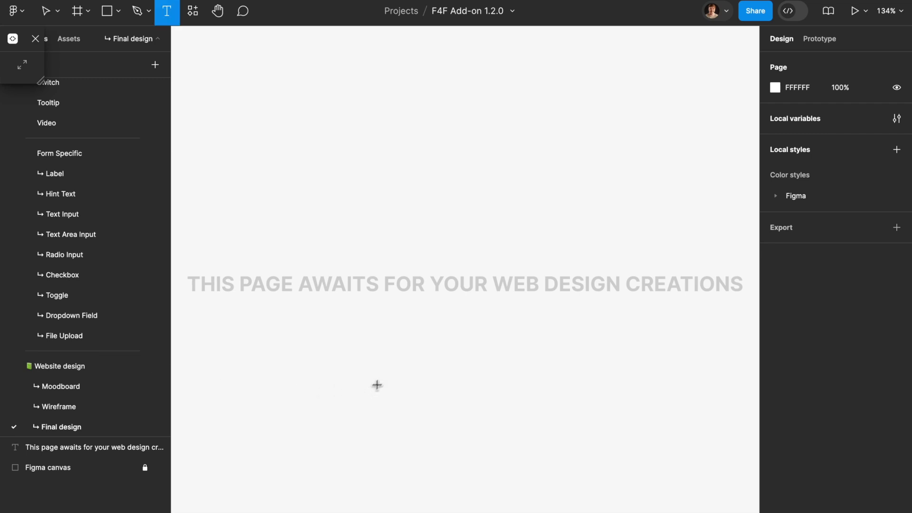
Add a "Dummy text" text layer below the page's placeholder title and place a copy directly beneath it.
type("Dummy text")
key("Escape")
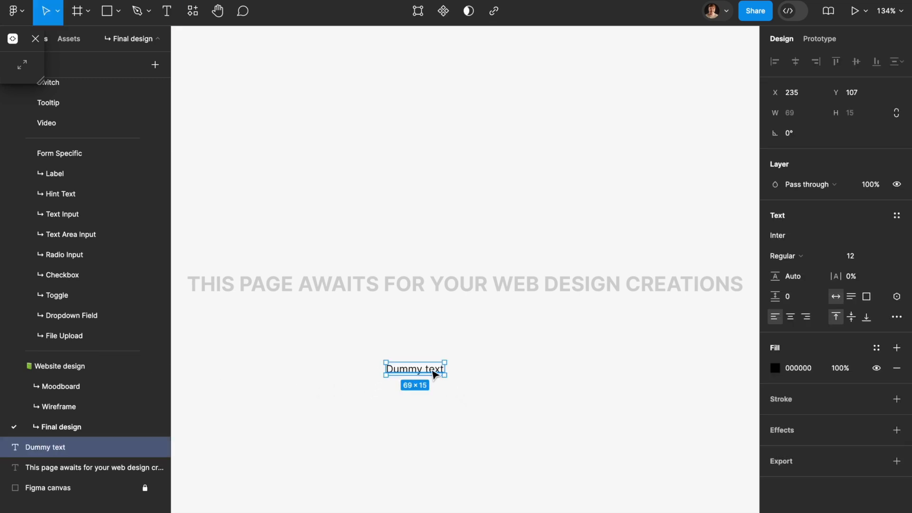
left_click_drag(433, 371, 429, 395, "alt")
Change the upper of the two text layers to read "Dummy heading" and deselect it.
double_click(429, 372)
double_click(429, 370)
type("heading")
key("Escape")
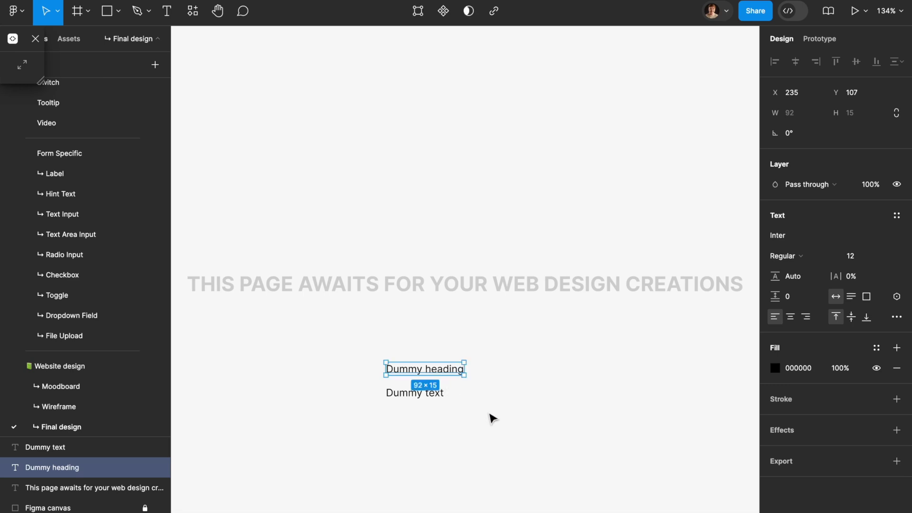
left_click(490, 418)
Collapse the page list and clear the selection of the dummy text layers.
left_click(460, 375)
left_click(438, 394)
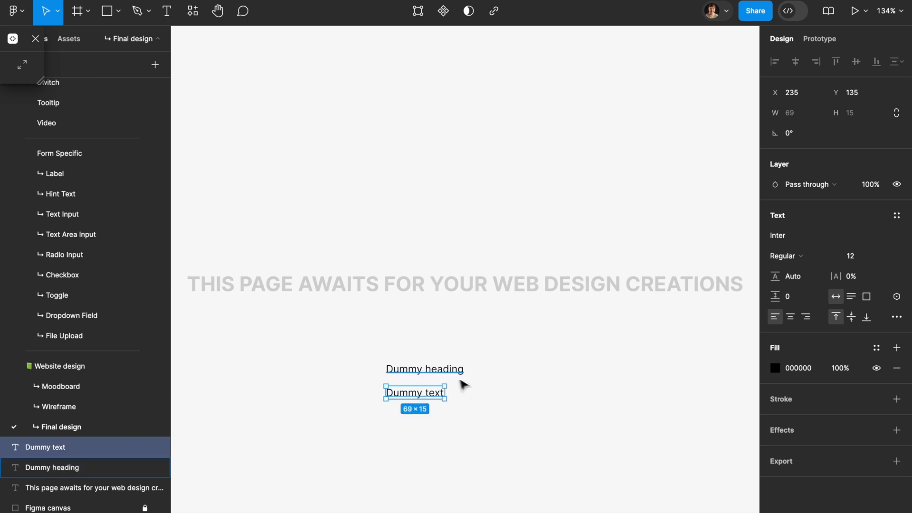
left_click(449, 371)
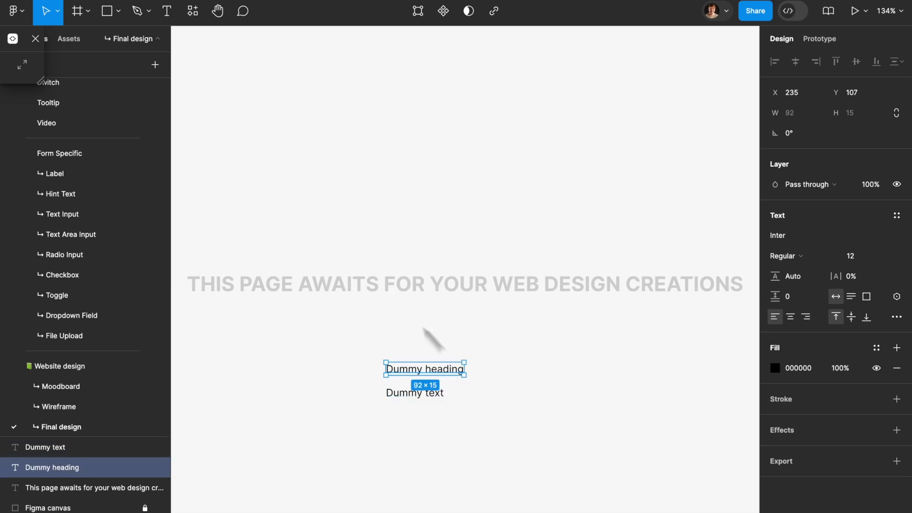
left_click(145, 41)
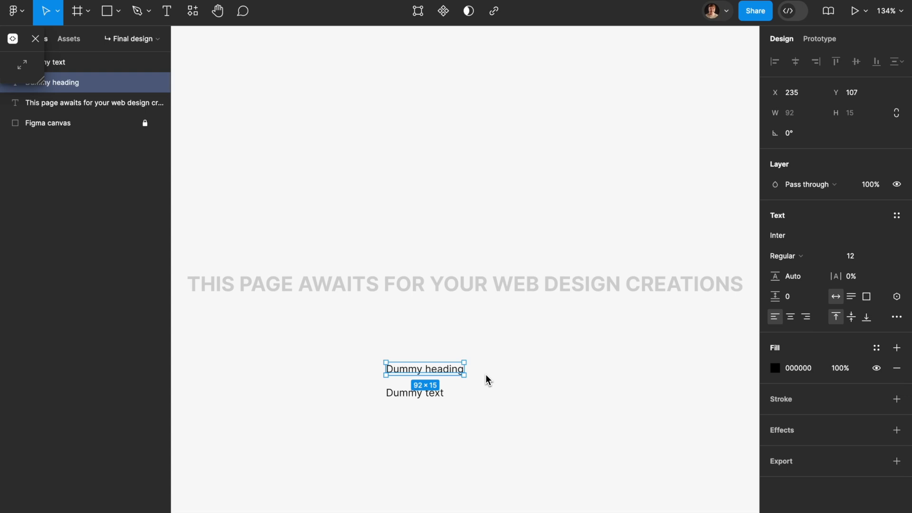
left_click(401, 401)
left_click(359, 398)
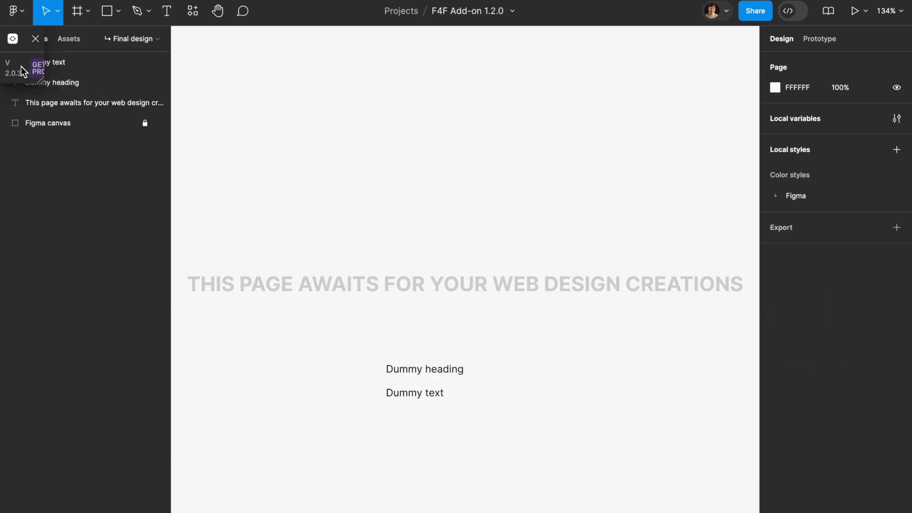
Restore the minimized Tokens Studio plugin window and hide its token set sidebar.
left_click(21, 70)
left_click(12, 96)
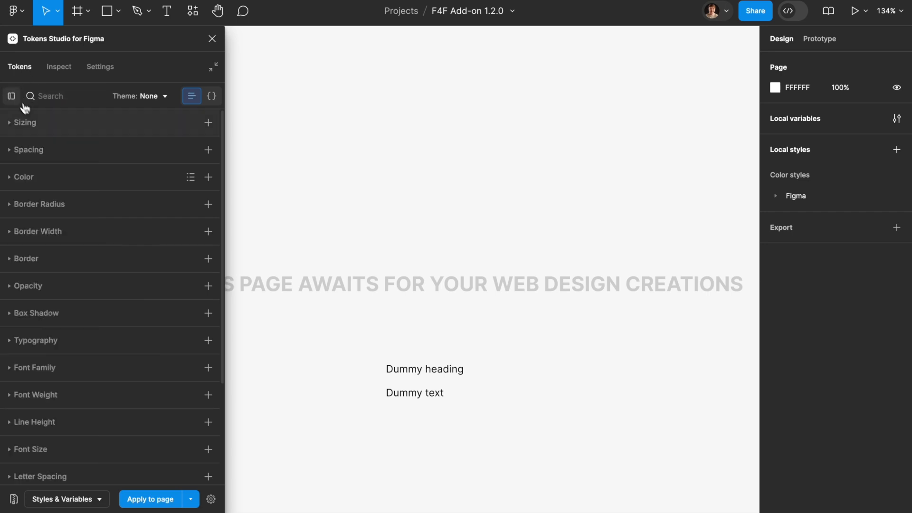
scroll(96, 268, "down", 3)
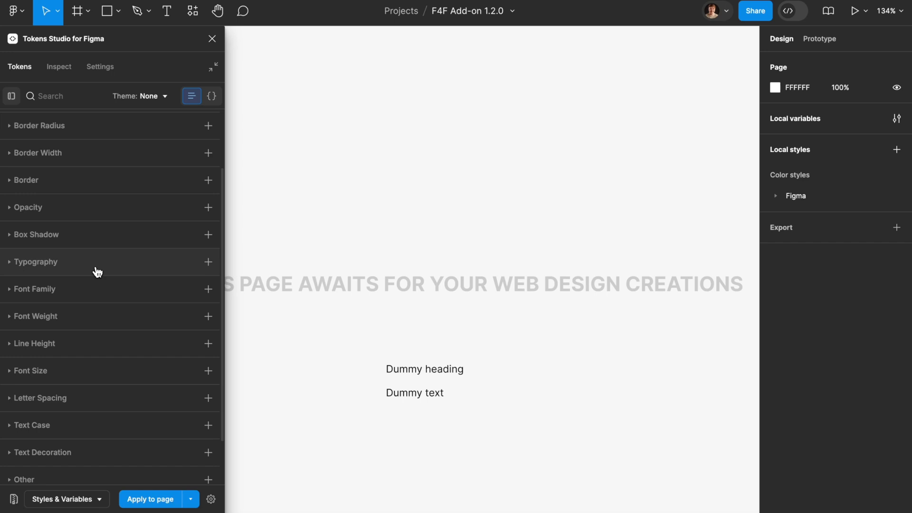
Expand the Typography tokens and open their Text group.
left_click(33, 268)
left_click(33, 268)
left_click(51, 285)
left_click(55, 289)
scroll(78, 395, "down", 1)
scroll(79, 394, "down", 2)
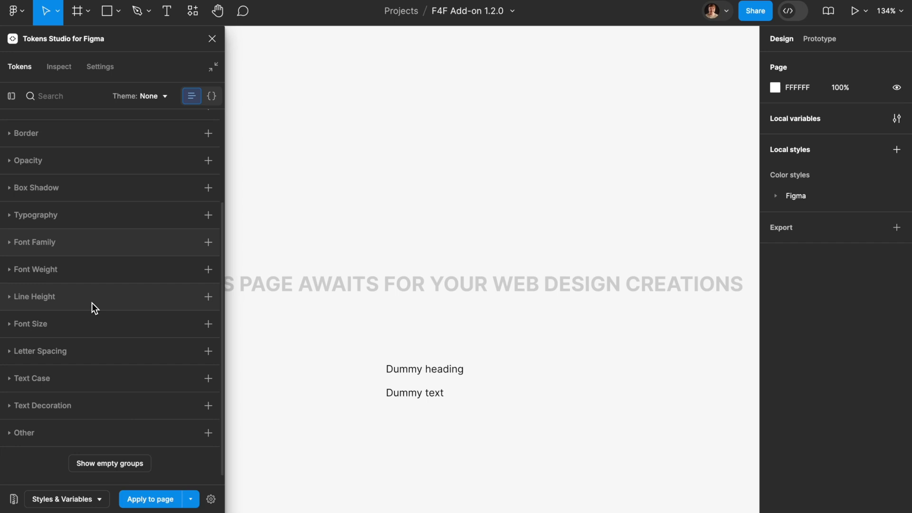
left_click(80, 222)
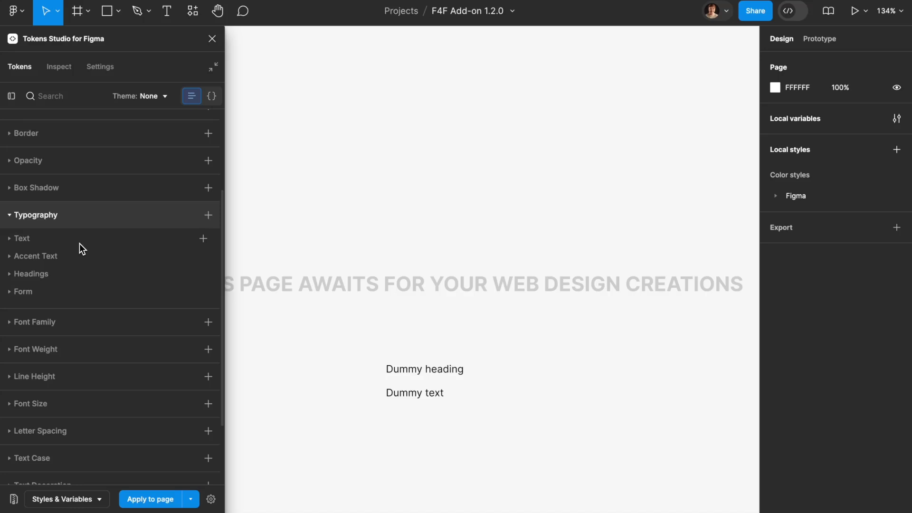
left_click(24, 238)
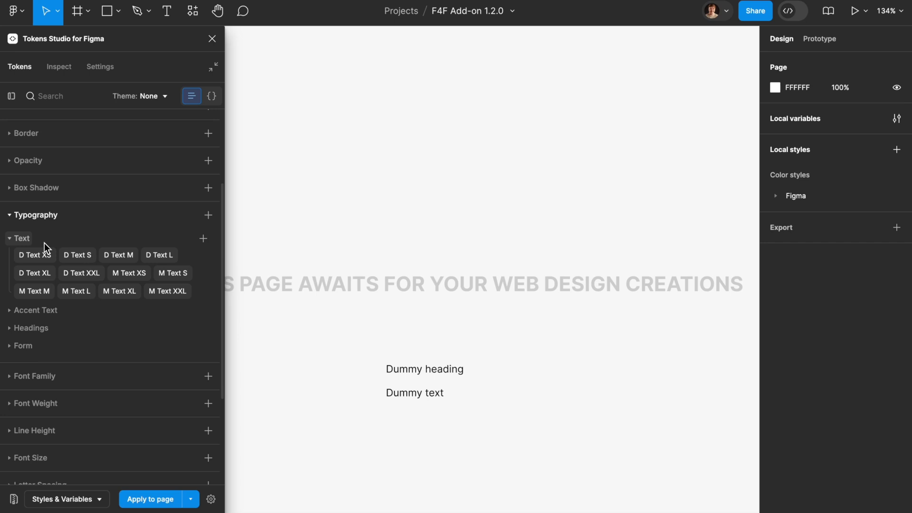
Examine the font, weight, size and line height defined by the desktop and mobile Text typography tokens.
mouse_move(66, 260)
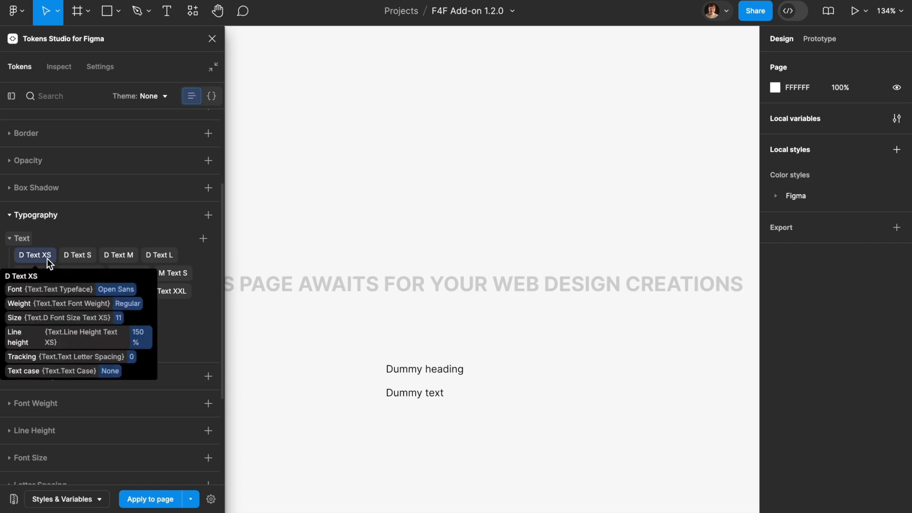
mouse_move(125, 258)
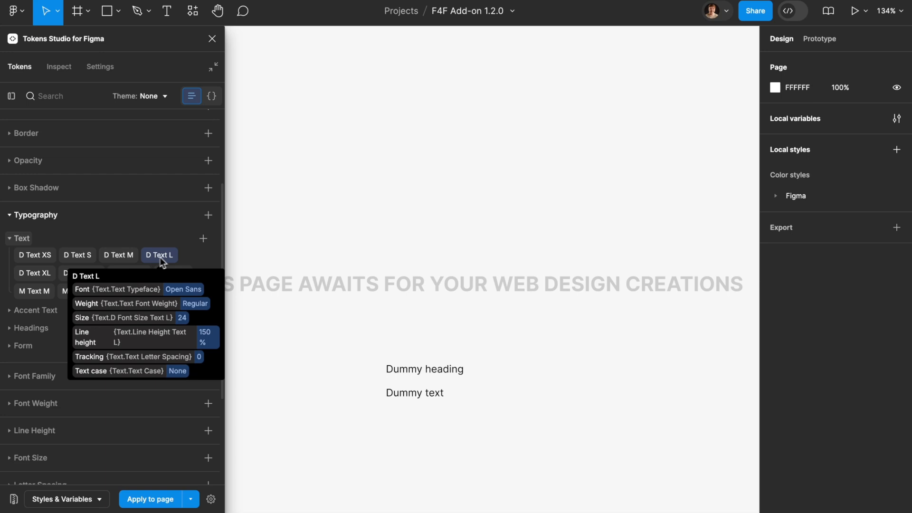
mouse_move(62, 280)
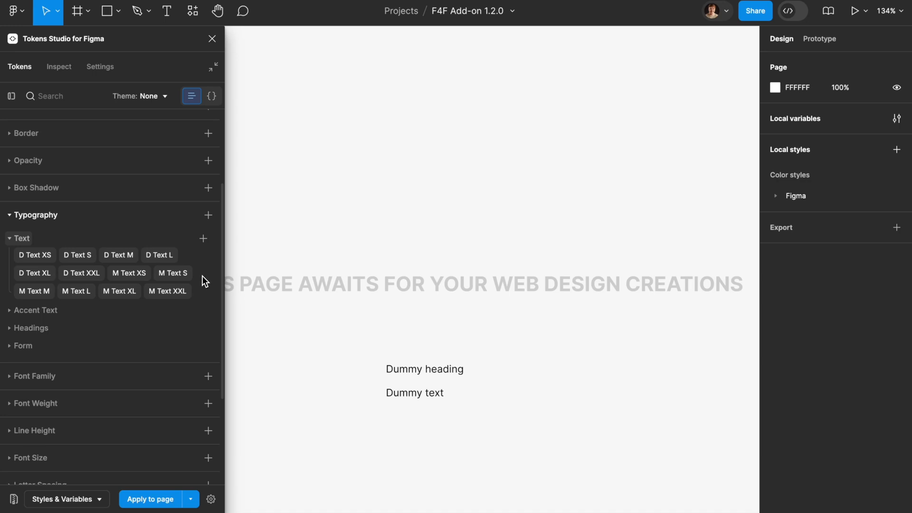
mouse_move(136, 279)
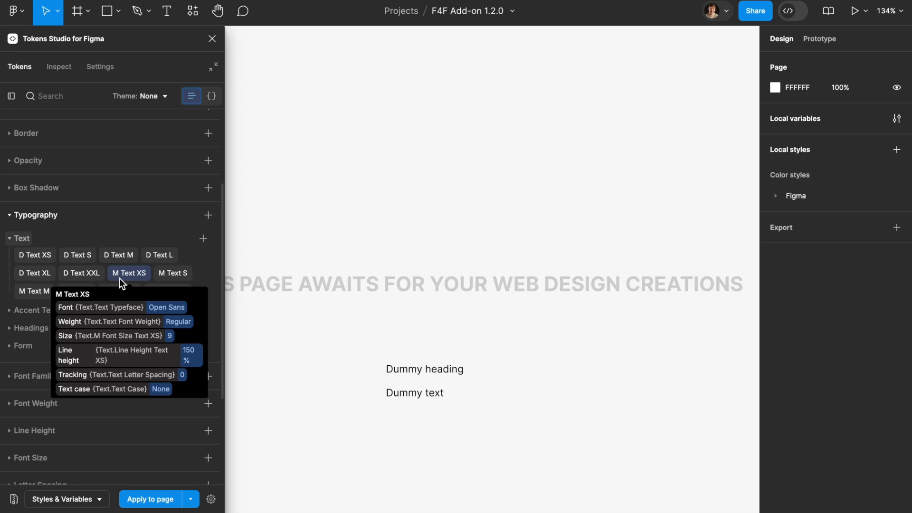
right_click(118, 278)
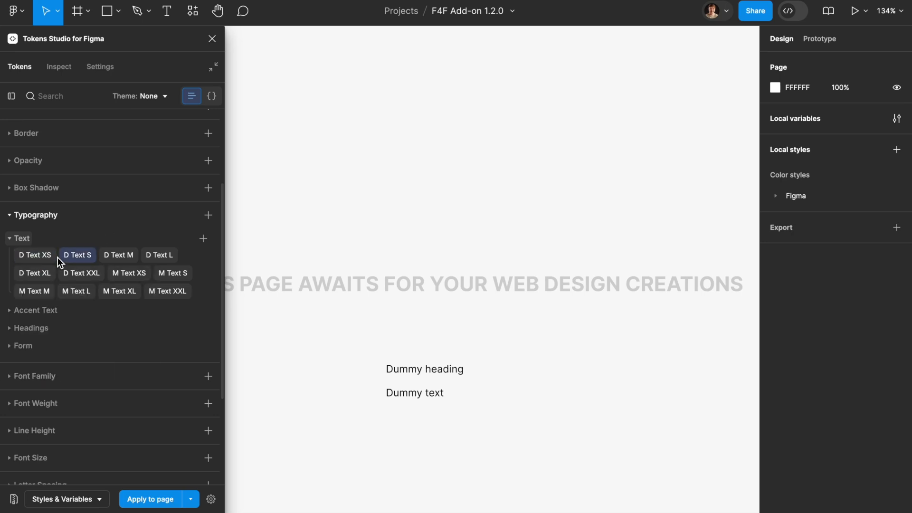
mouse_move(71, 259)
Apply the D H1 token from the Headings group to the dummy heading and move it up clear of the dummy text.
left_click(40, 330)
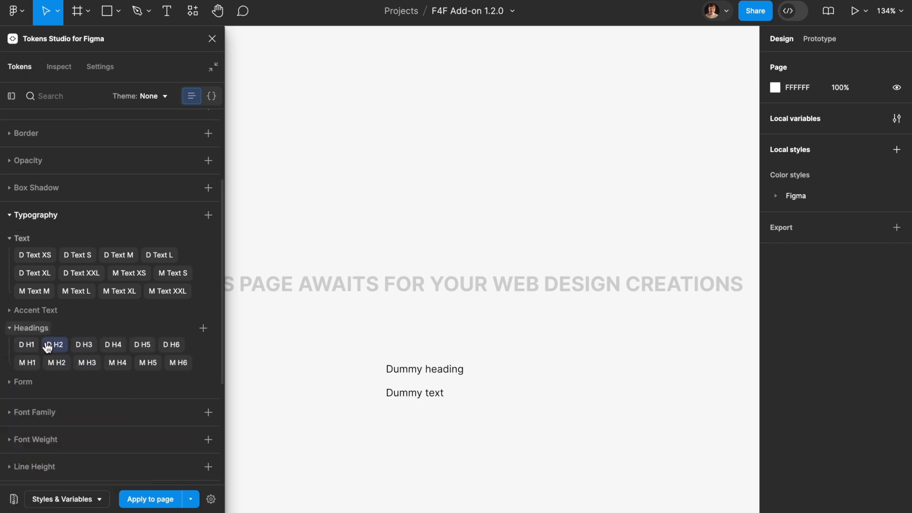
left_click(398, 369)
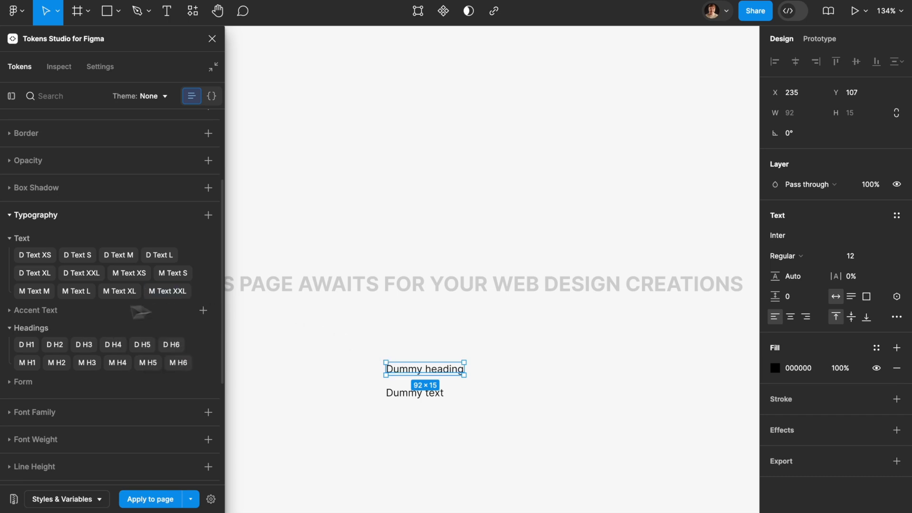
left_click(21, 348)
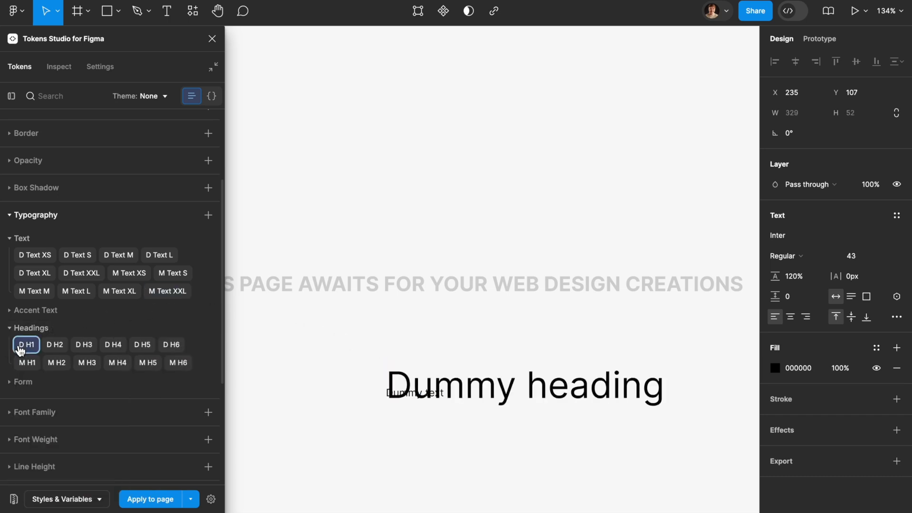
left_click_drag(517, 380, 512, 362)
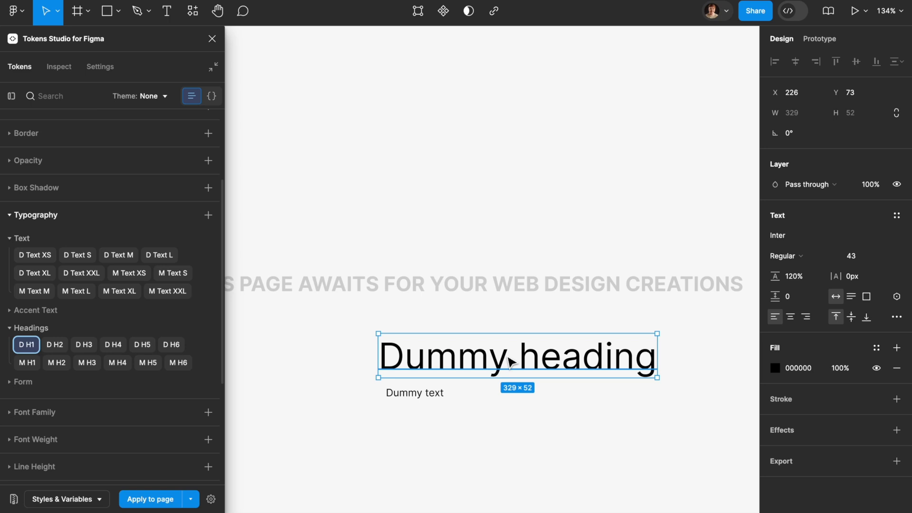
Apply the D Text M typography token to the dummy text and deselect it.
left_click(434, 398)
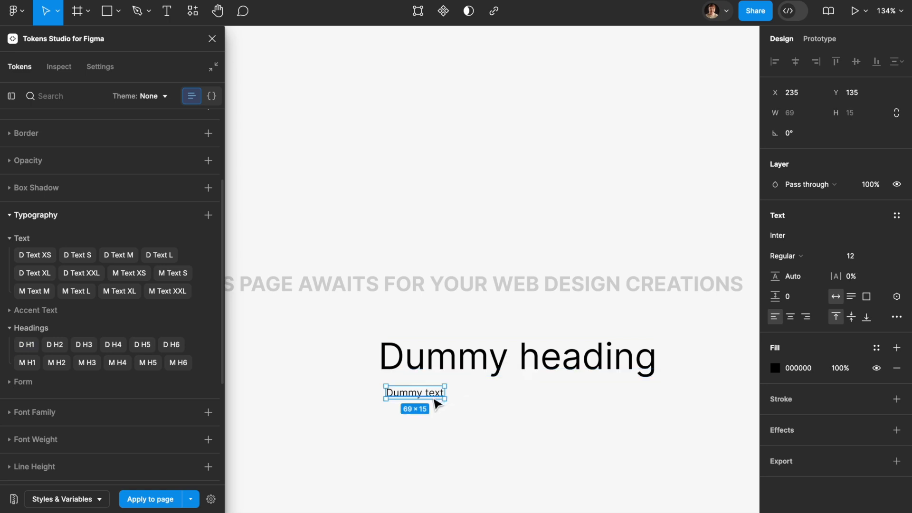
left_click(115, 259)
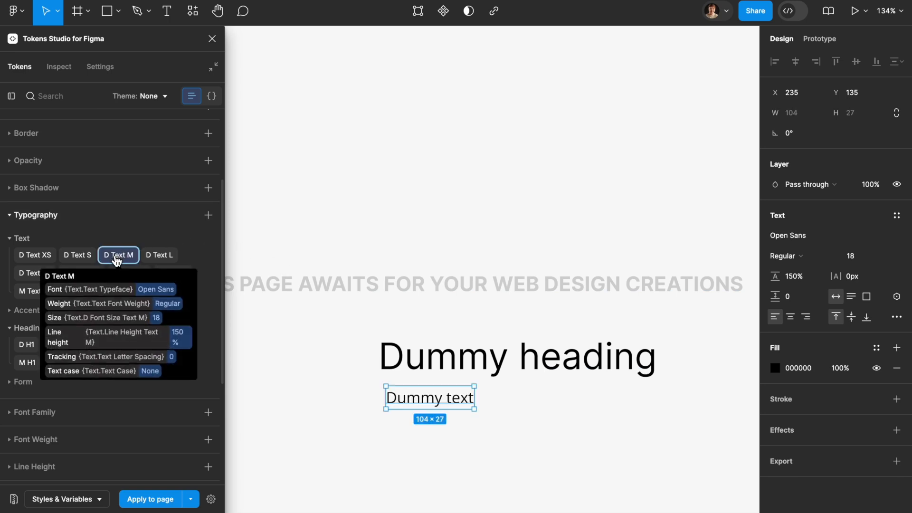
left_click(492, 416)
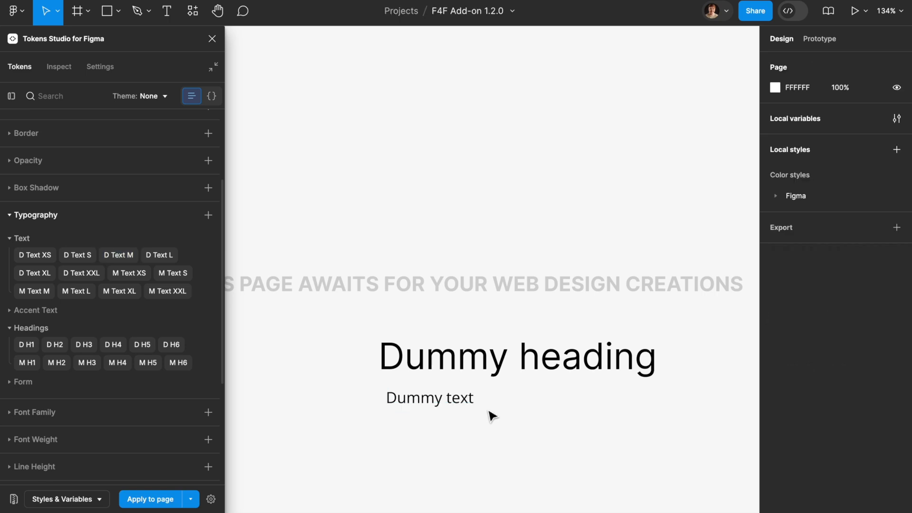
scroll(141, 194, "up", 5)
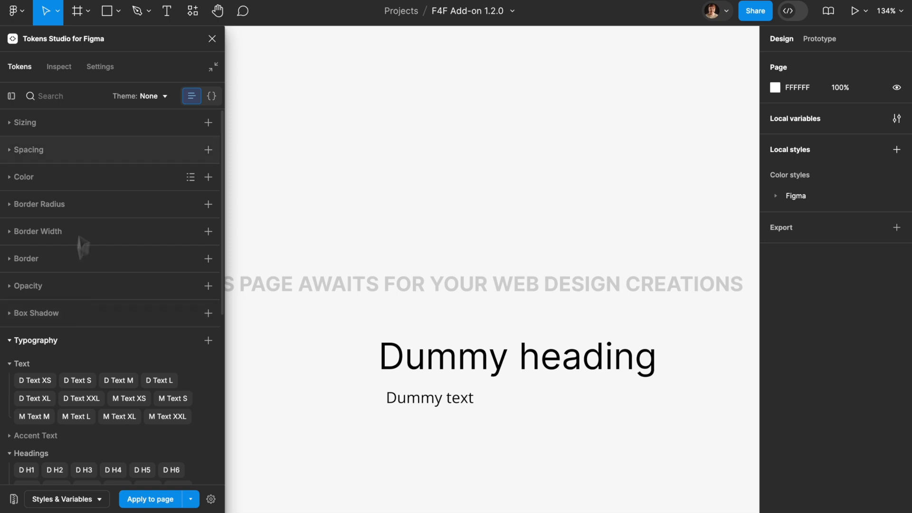
left_click(213, 67)
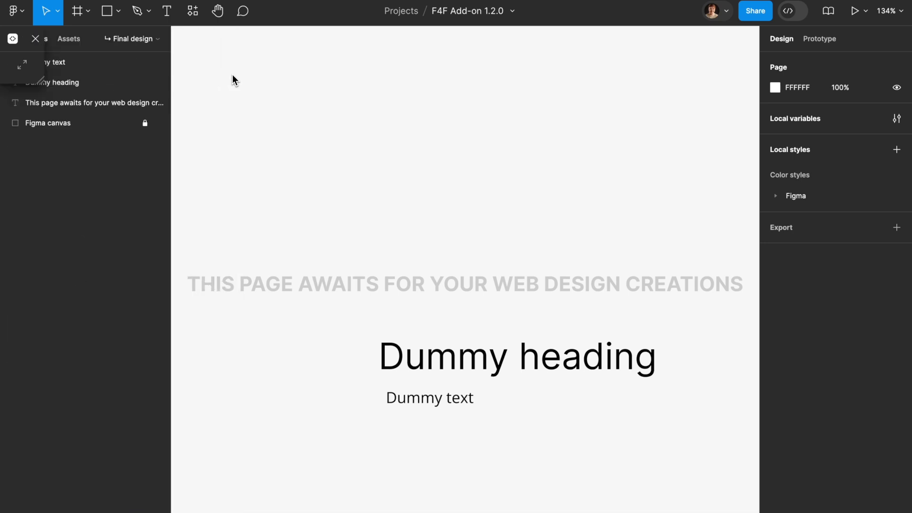
scroll(342, 242, "down", 5)
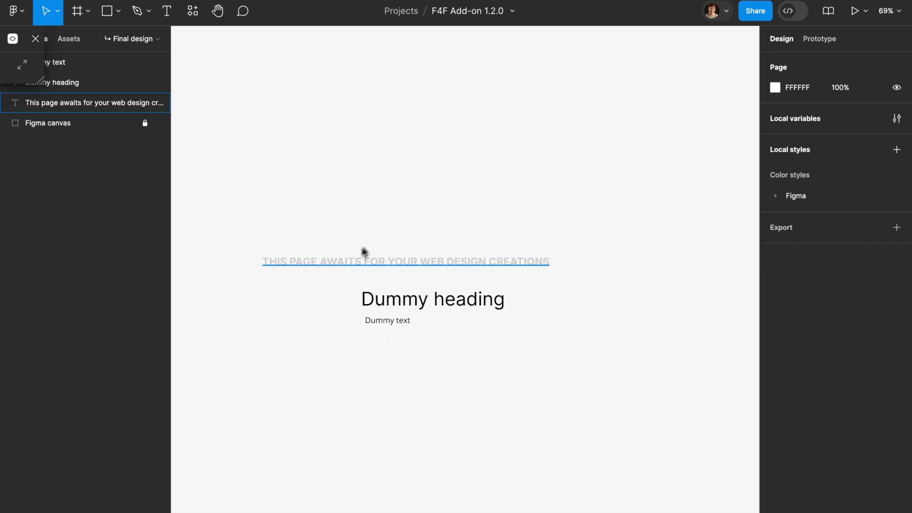
scroll(315, 291, "up", 4)
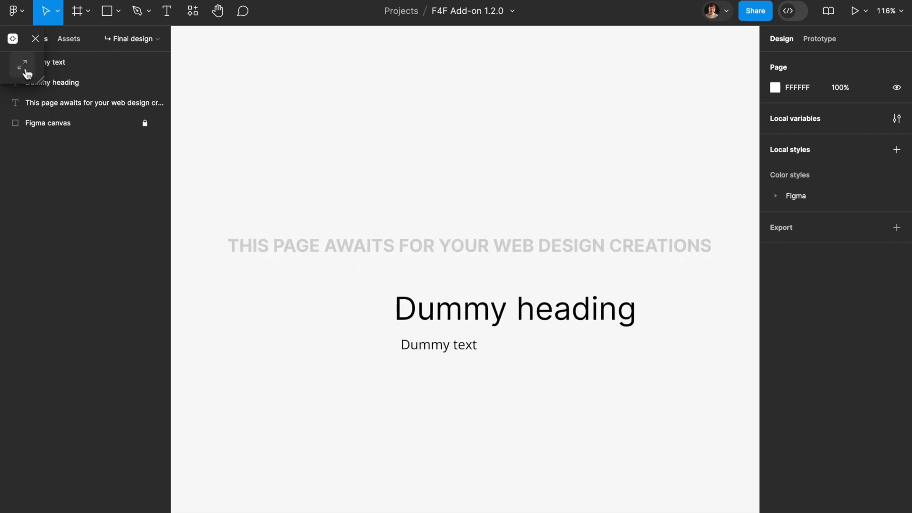
left_click(25, 67)
left_click(9, 99)
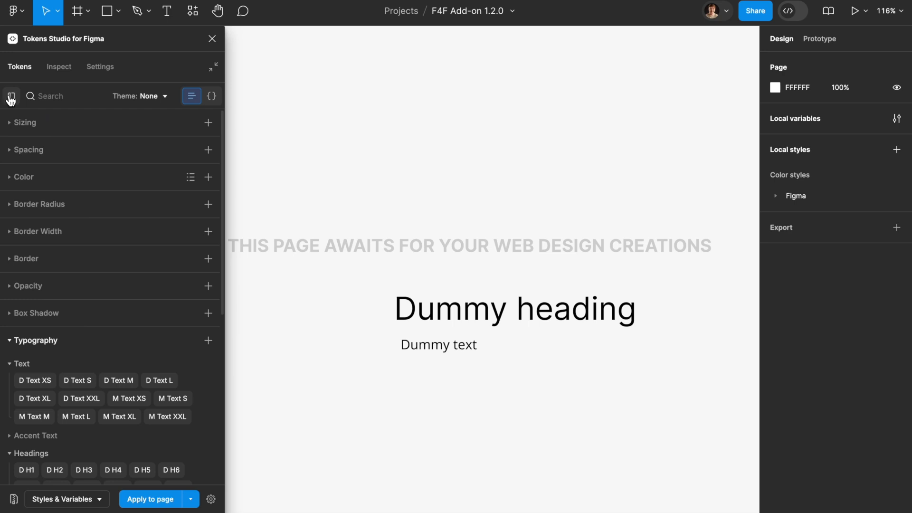
Expand all the token groups from Sizing through Border Width.
left_click(82, 119)
scroll(69, 244, "down", 4)
scroll(71, 228, "down", 5)
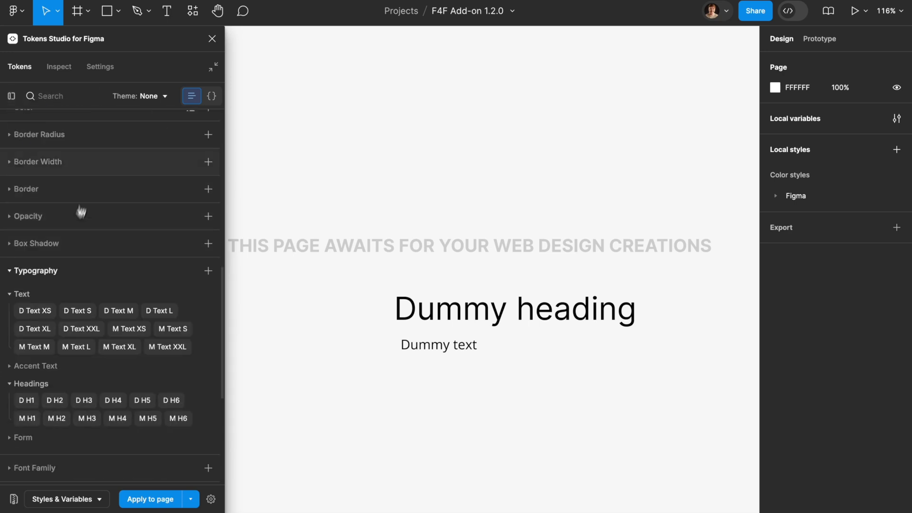
left_click(87, 178)
left_click(95, 148)
scroll(95, 149, "up", 1)
left_click(94, 147)
left_click(93, 123)
Look through the expanded sizing, color and border tokens down to the Typography group.
scroll(107, 199, "up", 10)
scroll(112, 224, "down", 12)
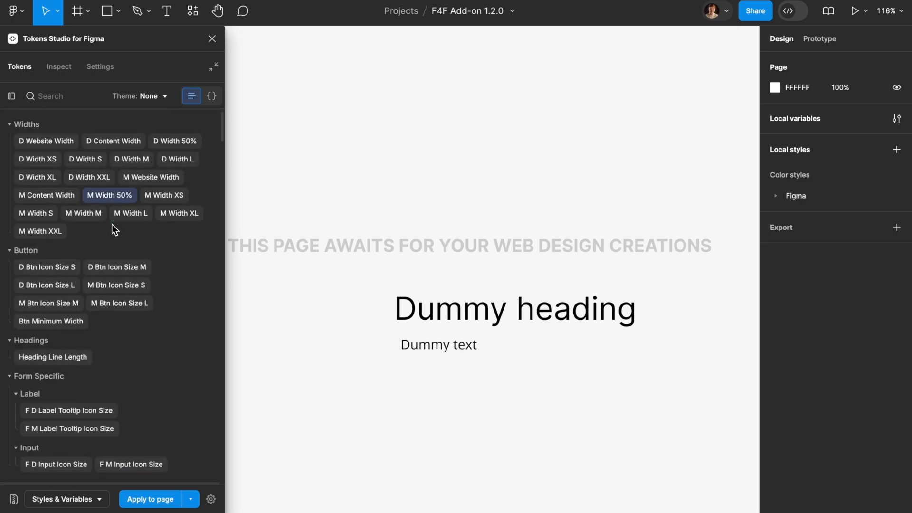
scroll(112, 224, "down", 20)
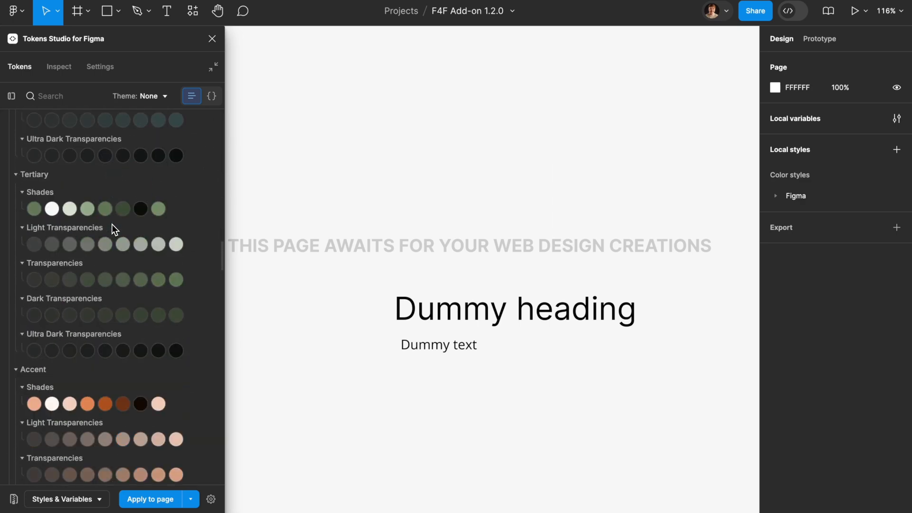
scroll(112, 224, "down", 20)
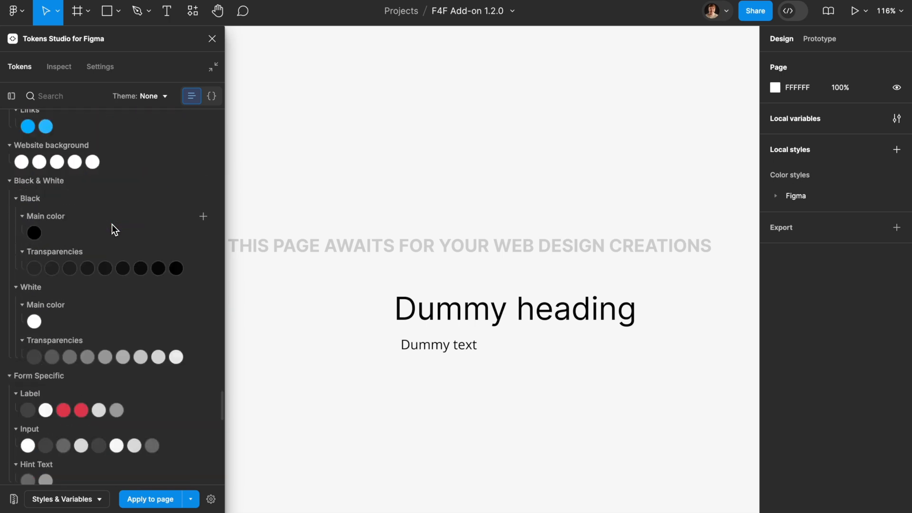
scroll(112, 224, "down", 10)
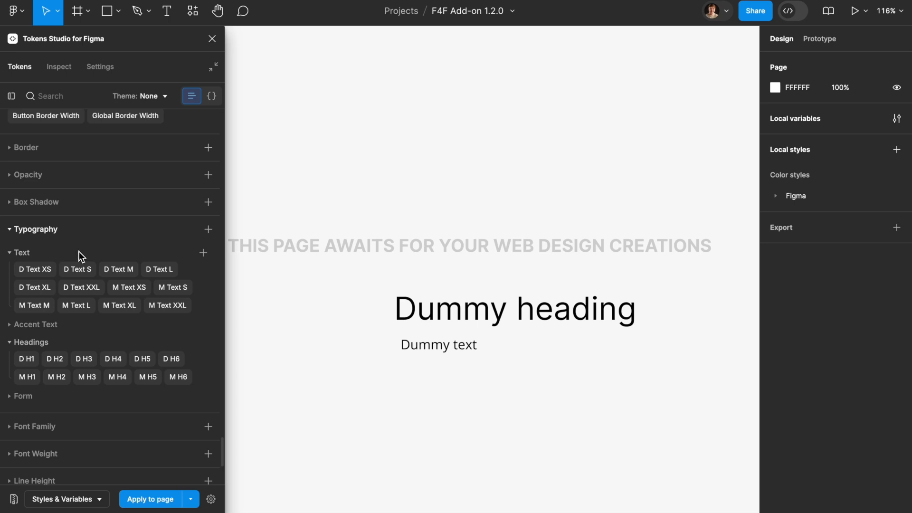
Filter the token list by searching for "D" and view the matching tokens from the Sizing group onward.
left_click(55, 101)
type("D")
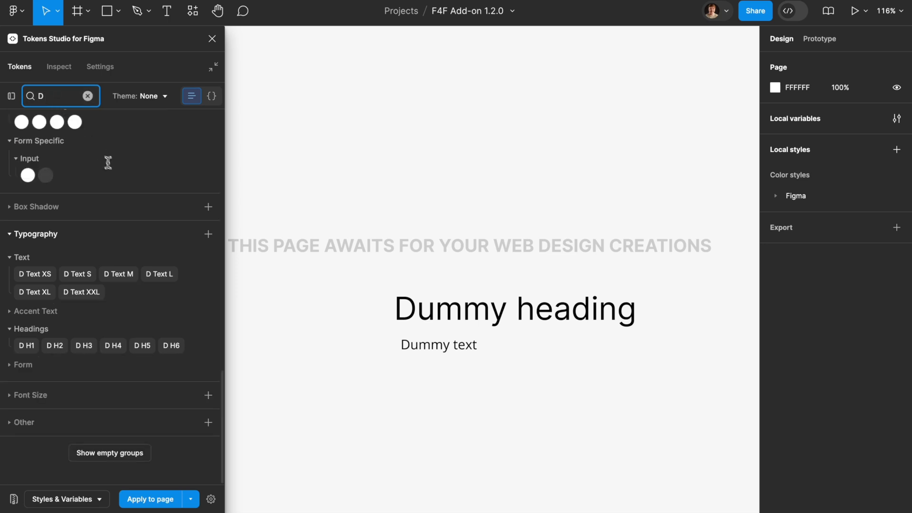
scroll(113, 168, "up", 15)
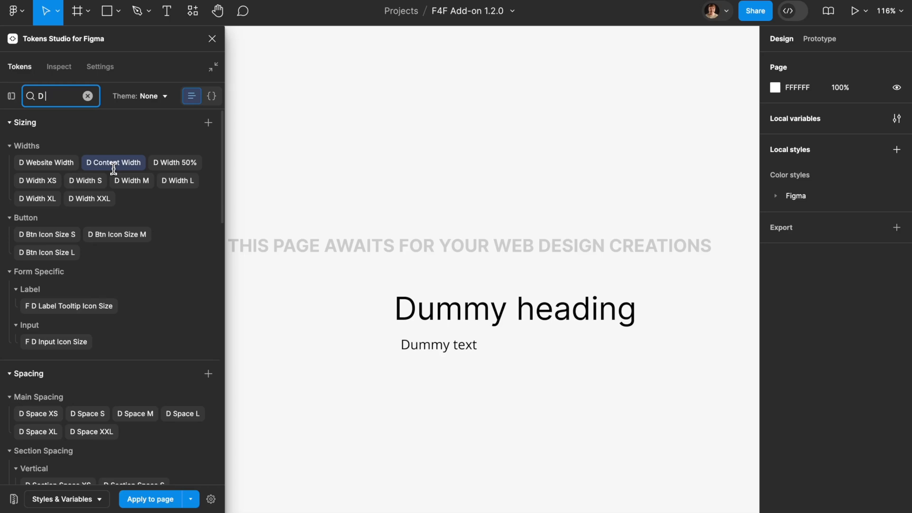
Filter the token list for mobile tokens with "M", and switch the filter back to "D" for desktop tokens.
key("ctrl+a")
type("M")
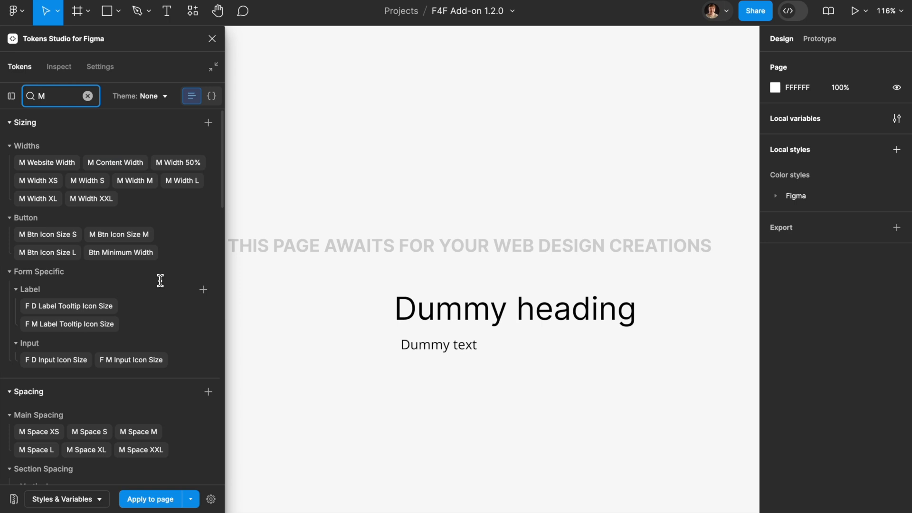
key("ctrl+a")
type("D")
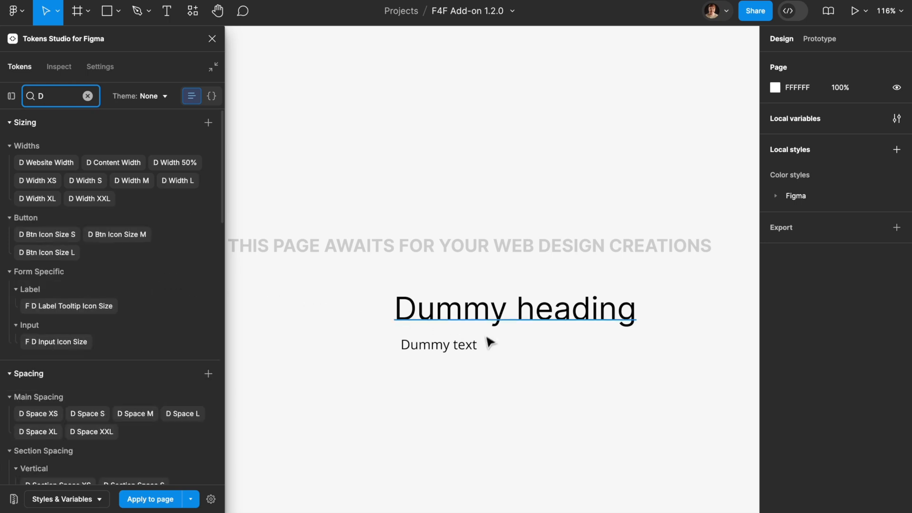
Find the D H2 typography token by searching for "D H2" and apply it to the dummy heading.
left_click(484, 316)
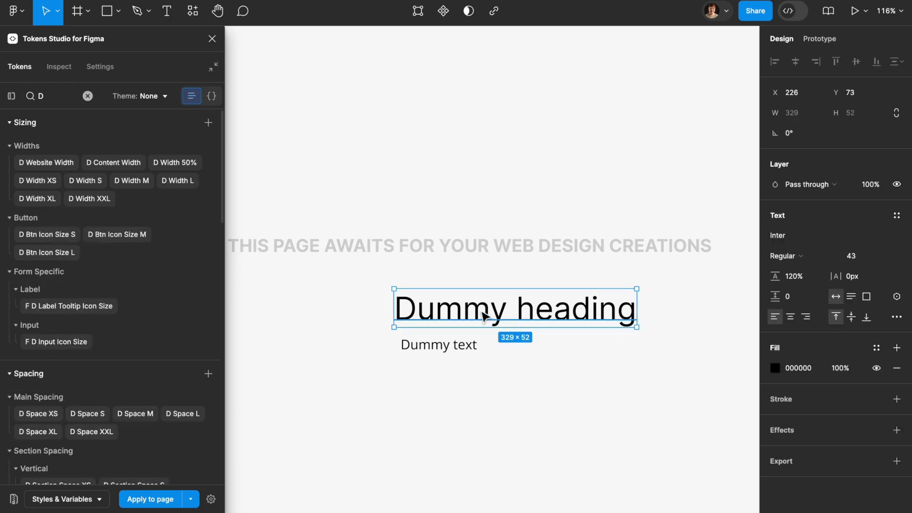
left_click(59, 96)
type("H2")
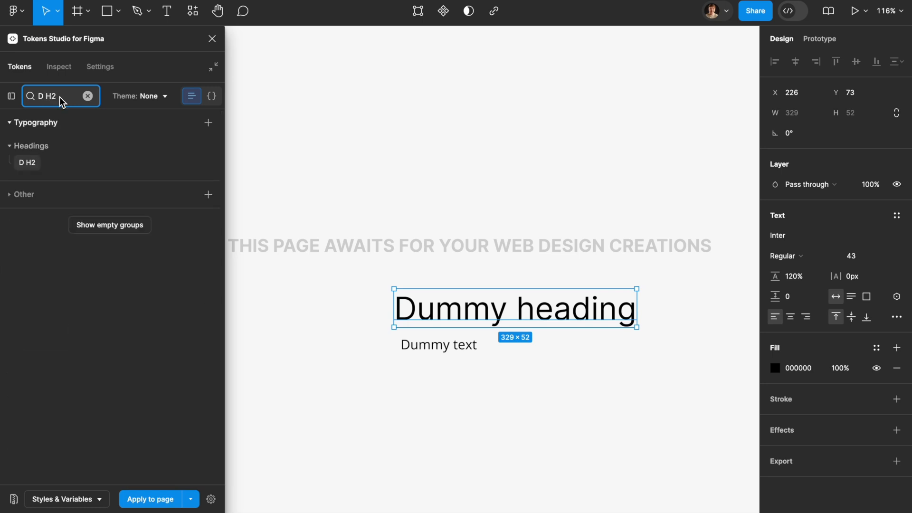
mouse_move(36, 169)
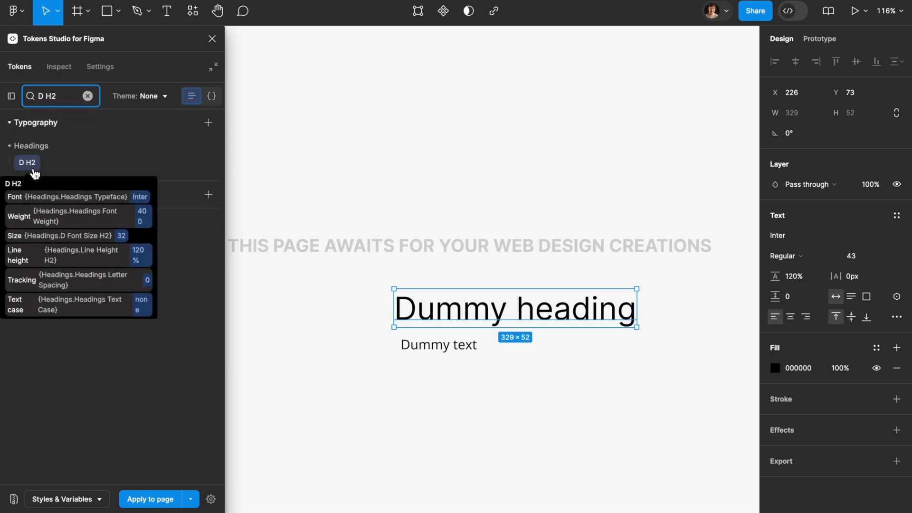
left_click(34, 170)
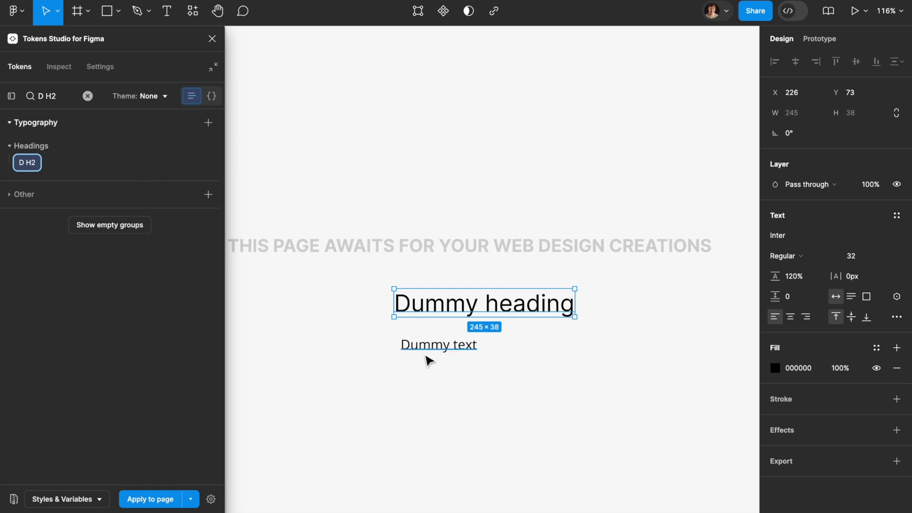
Inspect which typography token is applied to the dummy text and return to the token list.
left_click(422, 355)
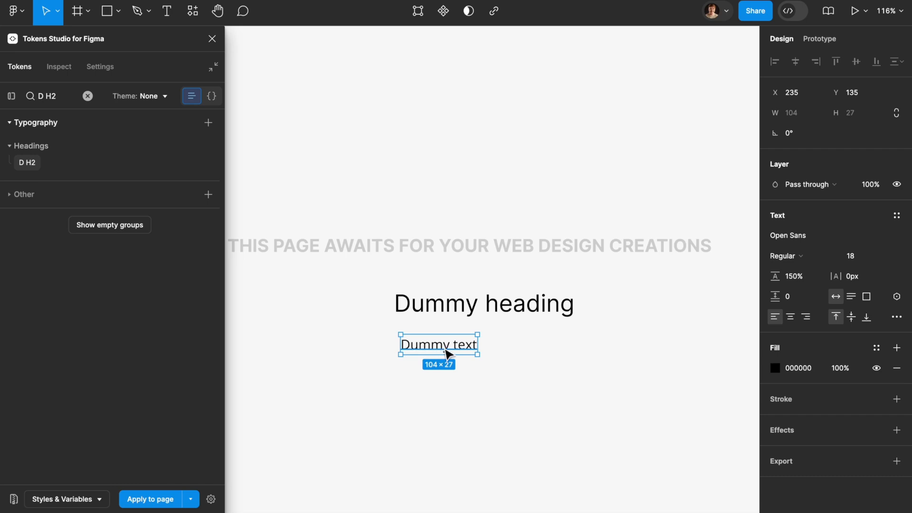
left_click(60, 71)
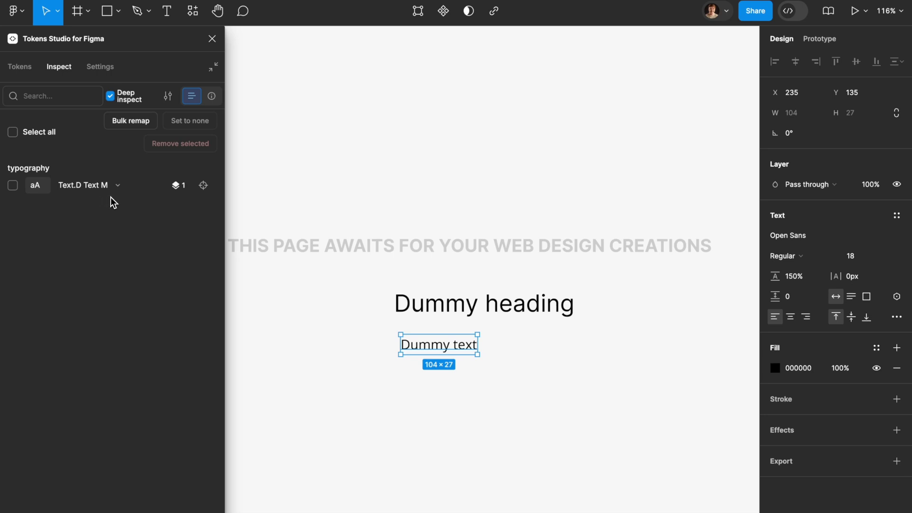
left_click(32, 76)
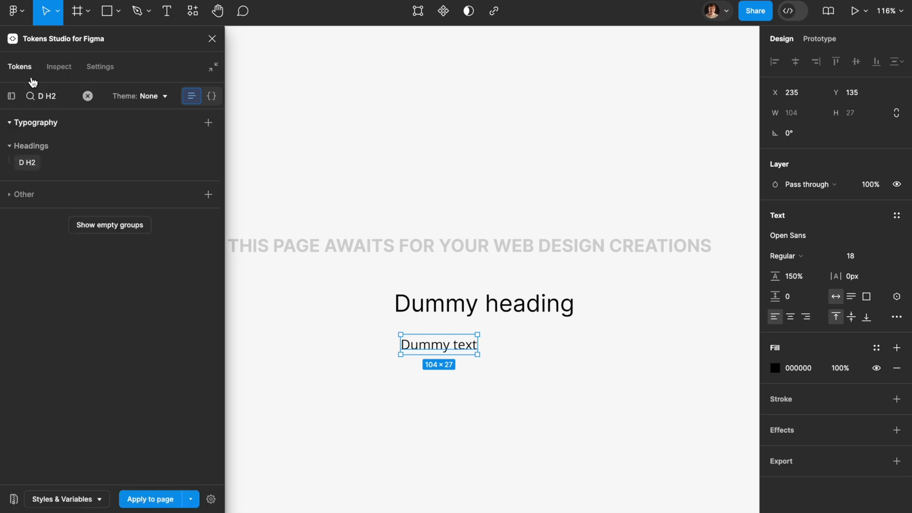
Filter the tokens by "D Text" and apply the D Text S typography token to the dummy text.
left_click(57, 97)
key("super+a")
type("D Text")
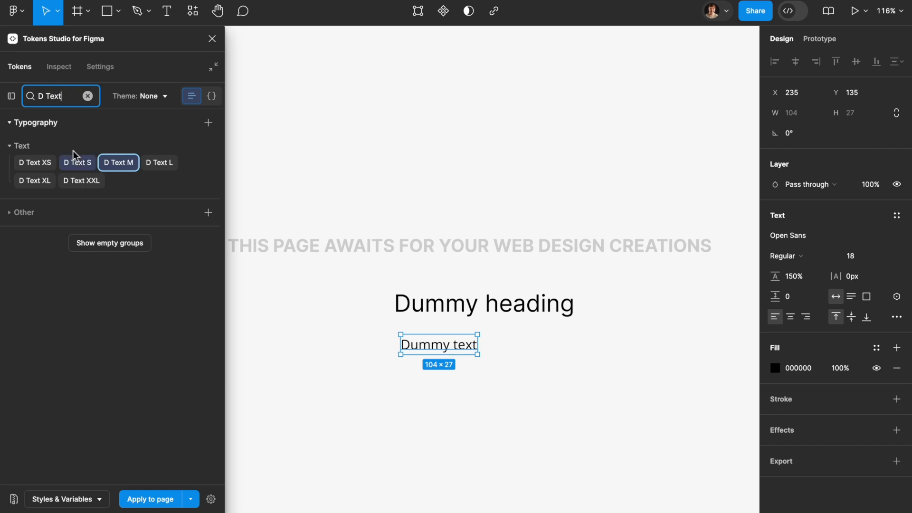
left_click(67, 165)
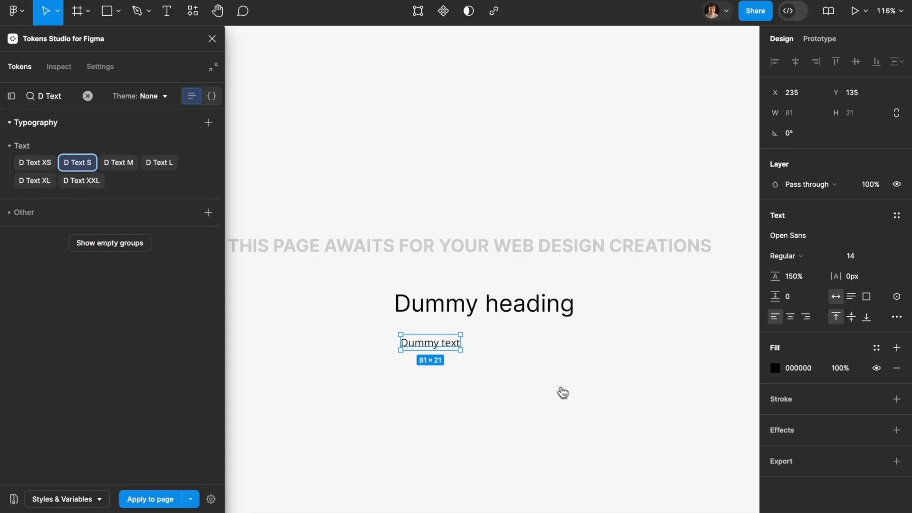
Duplicate the dummy text to the right at X 562, Y 135 and remove the D Text S token from the copy.
left_click_drag(450, 349, 692, 350)
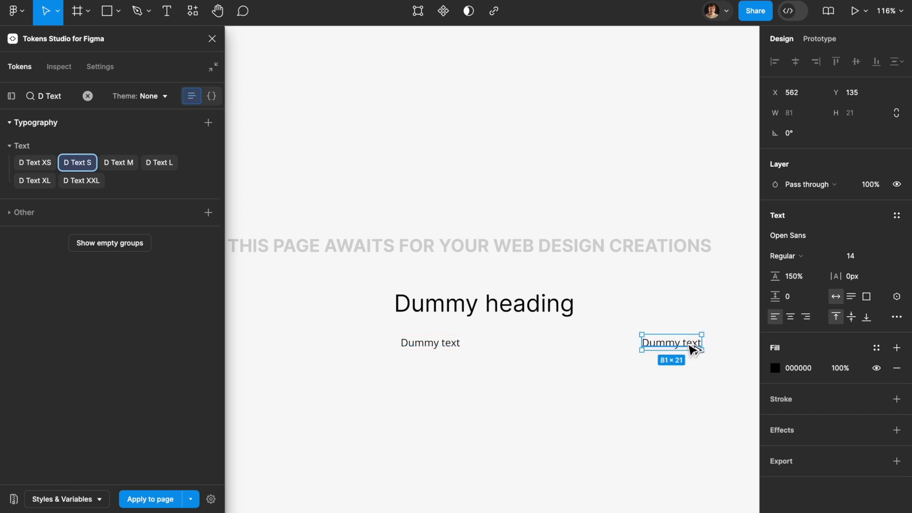
left_click(59, 70)
left_click(14, 185)
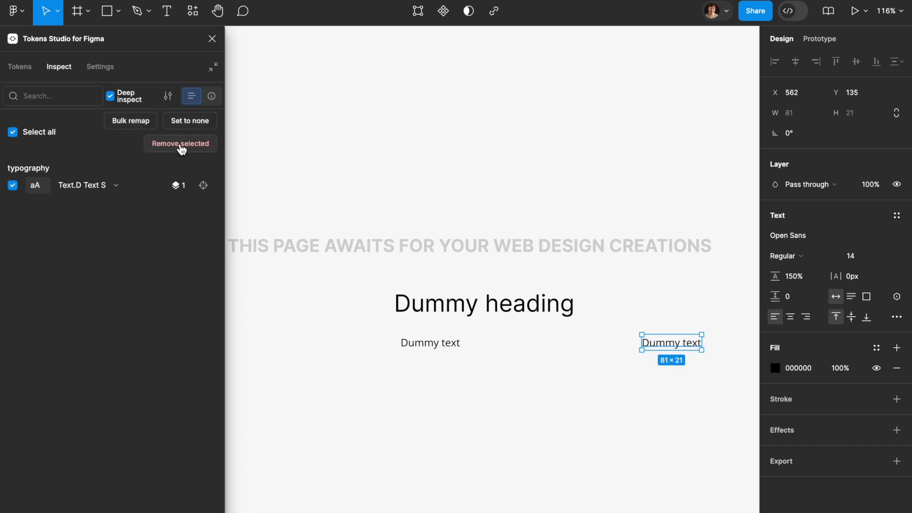
left_click(181, 149)
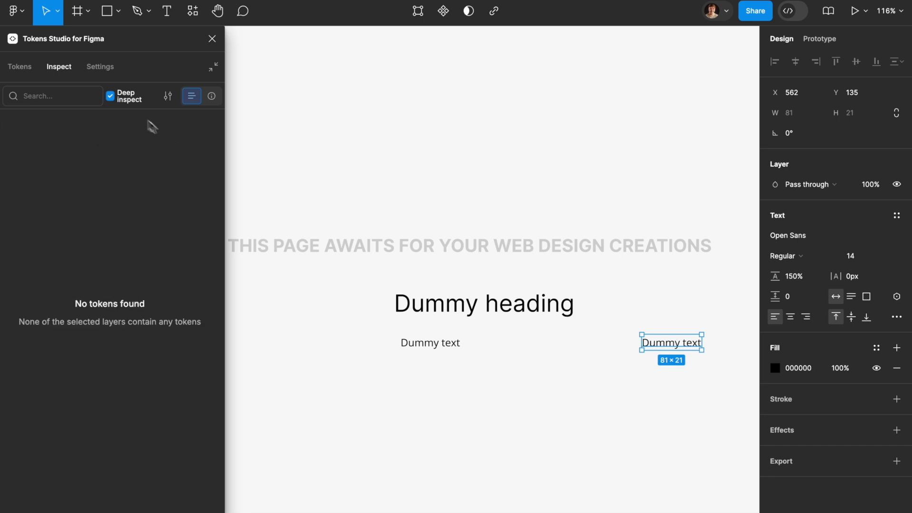
Clear the token filter and collapse the expanded token groups from Sizing through Typography.
left_click(20, 67)
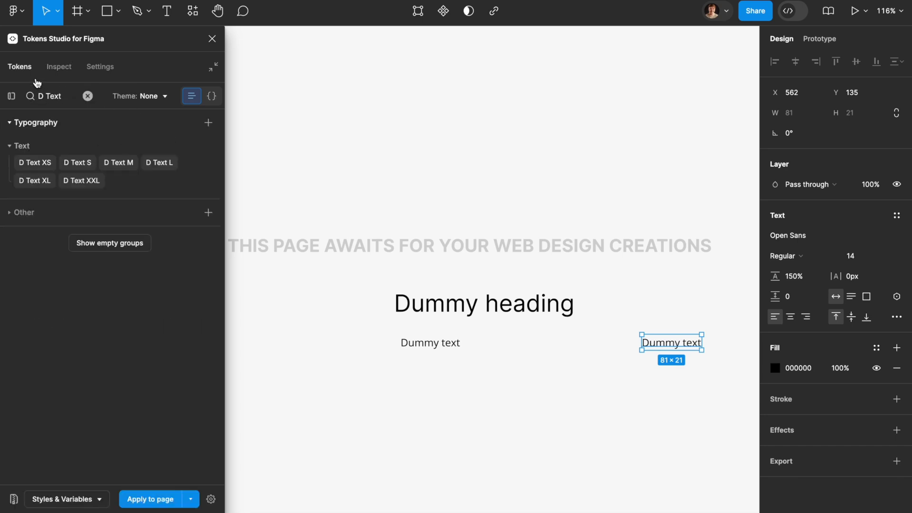
left_click(83, 96)
left_click(82, 96)
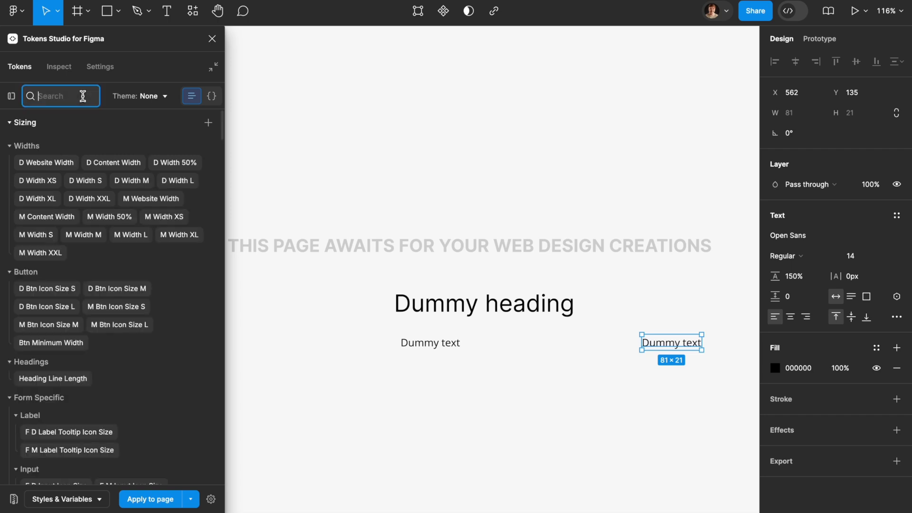
left_click(80, 124)
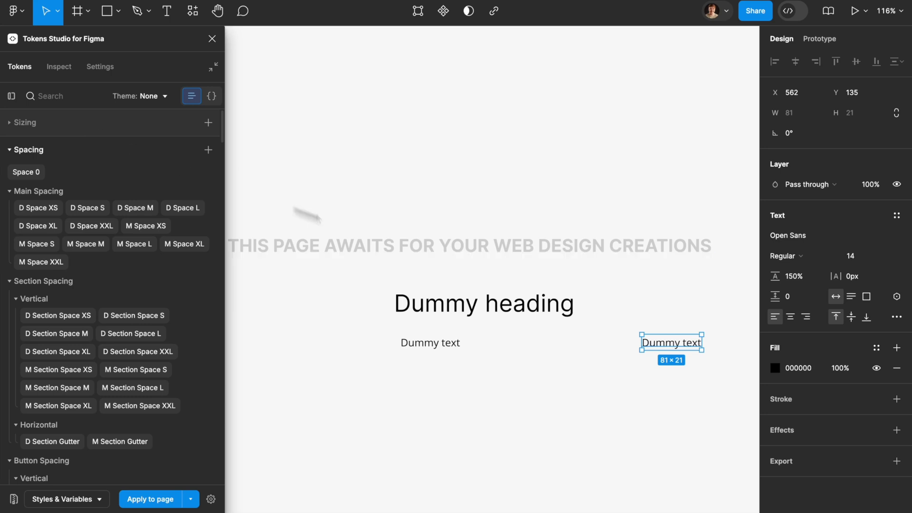
scroll(702, 338, "up", 5)
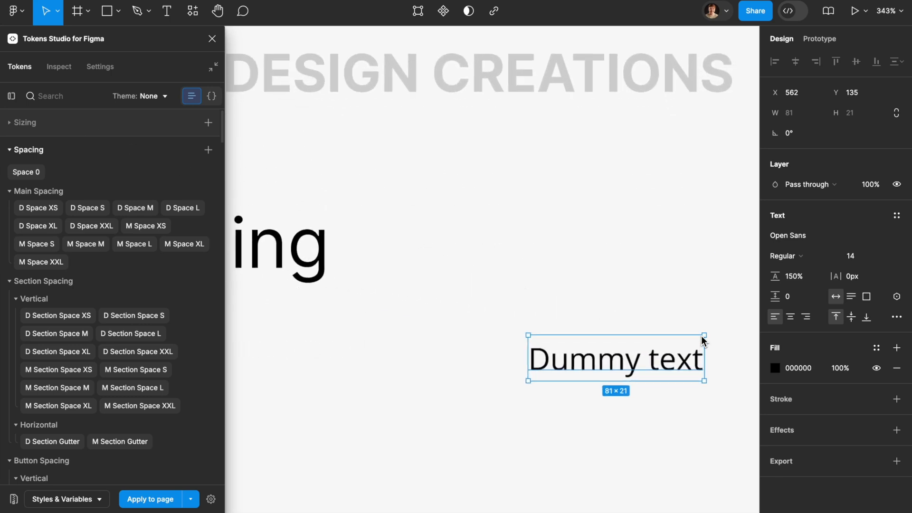
scroll(702, 339, "right", 2)
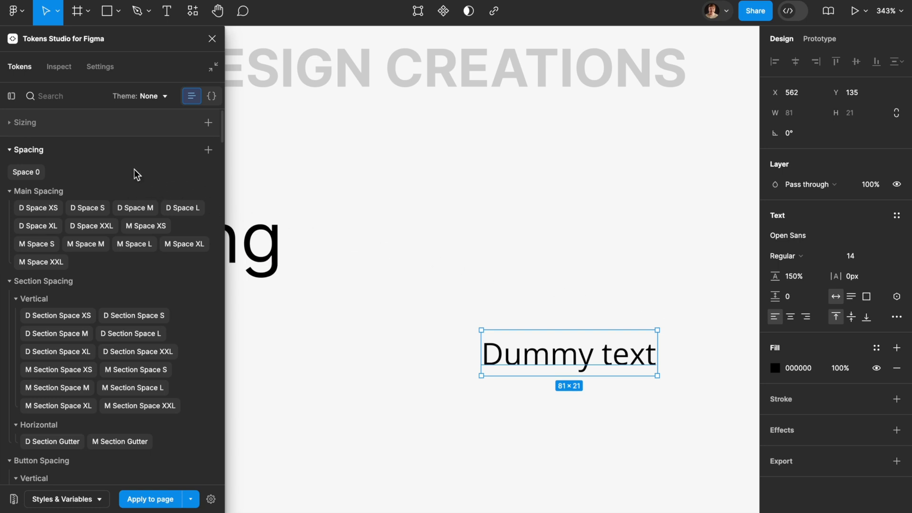
left_click(102, 151)
left_click(88, 189)
left_click(82, 231)
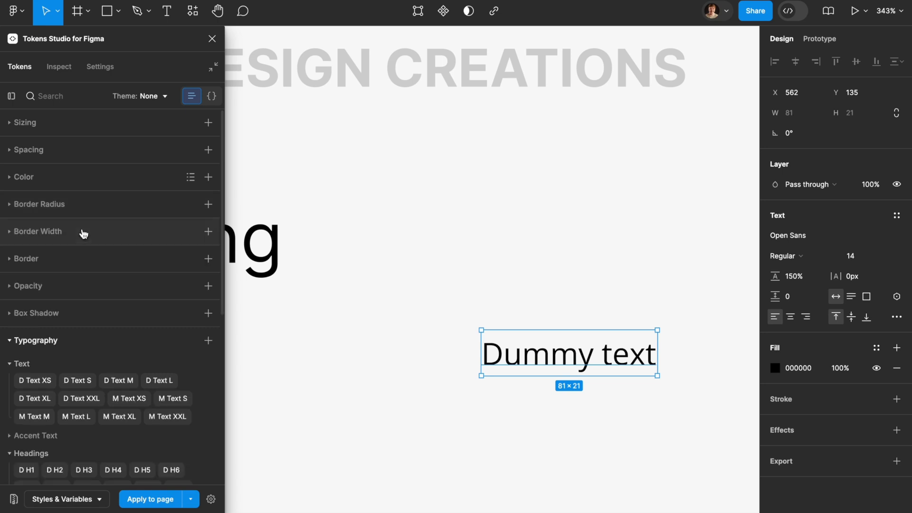
left_click(77, 256)
left_click(81, 257)
left_click(72, 339)
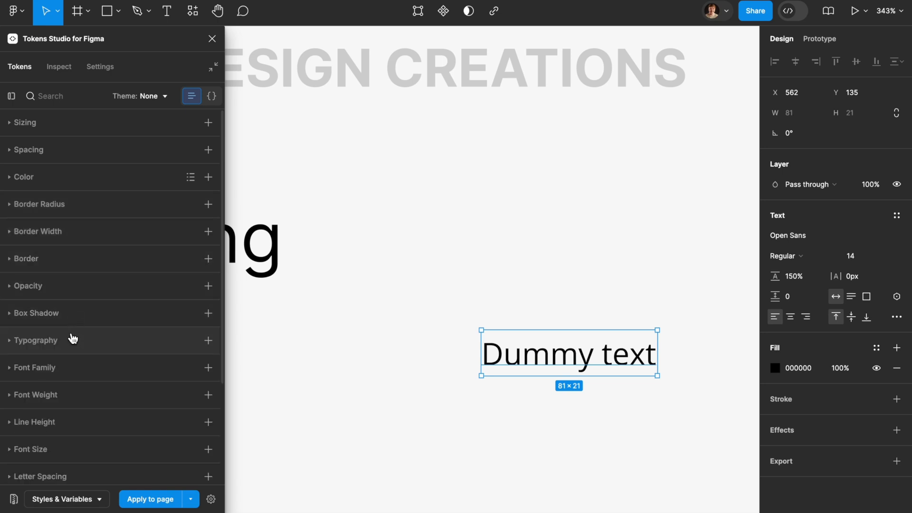
Expand the Font Weight token group and apply the Text 800 token to the copied dummy text.
scroll(73, 339, "down", 2)
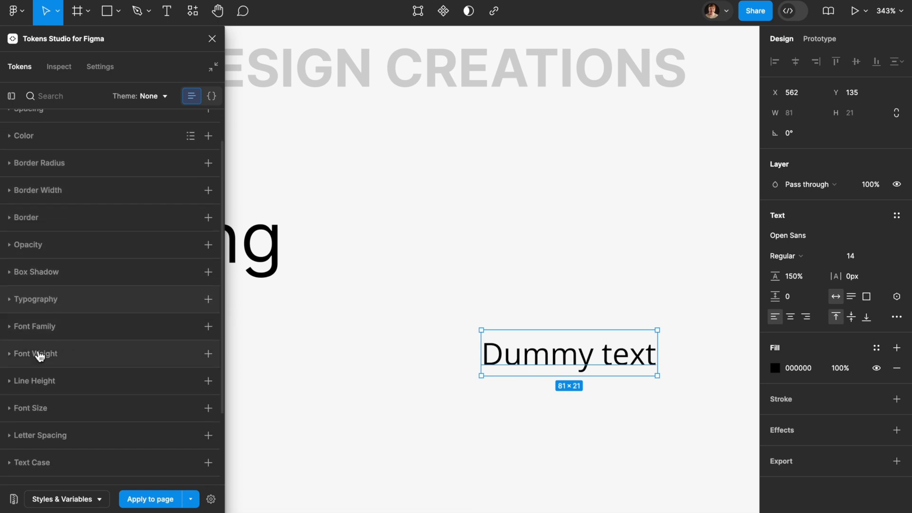
left_click(81, 357)
scroll(82, 356, "down", 1)
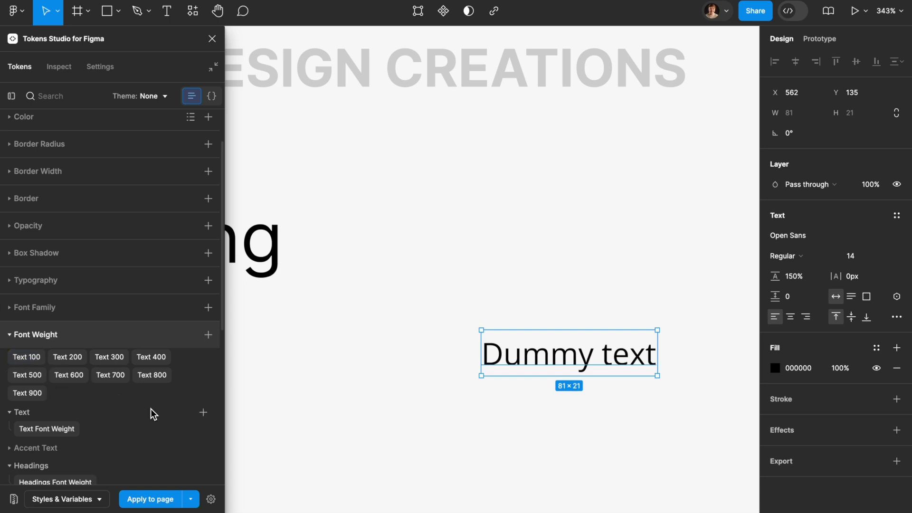
left_click(153, 375)
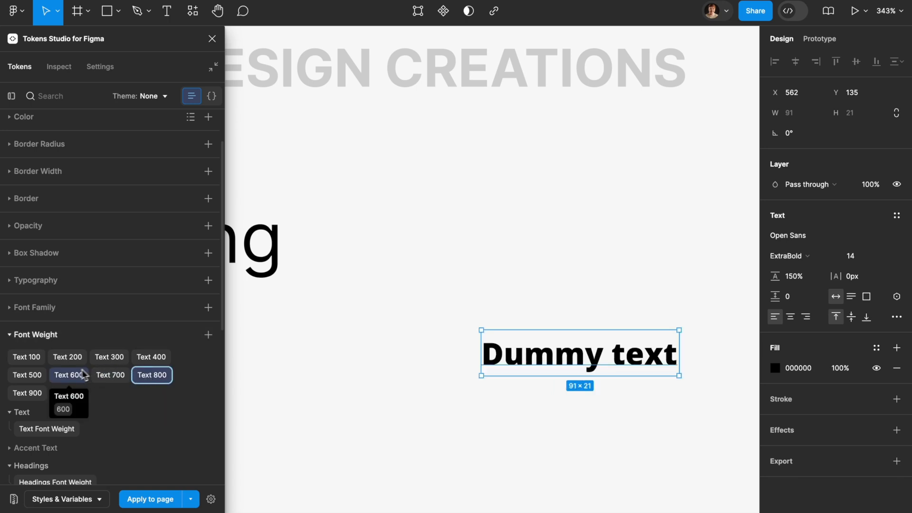
Try the Text 500 font weight token on the copied dummy text, and apply Text 400 instead.
left_click(29, 380)
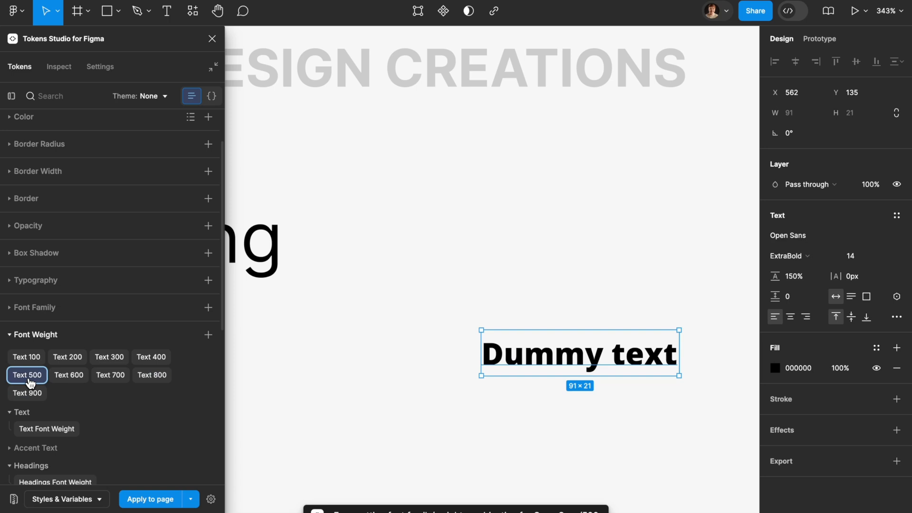
left_click(29, 380)
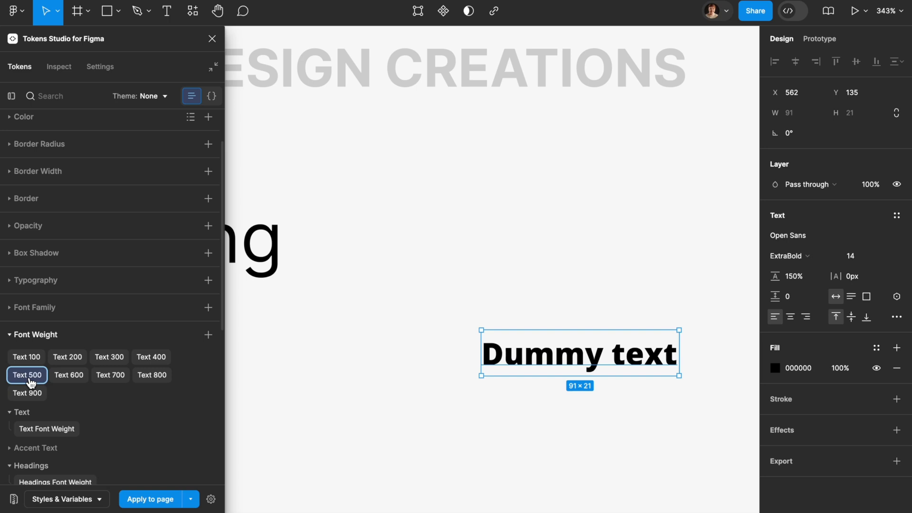
left_click(146, 359)
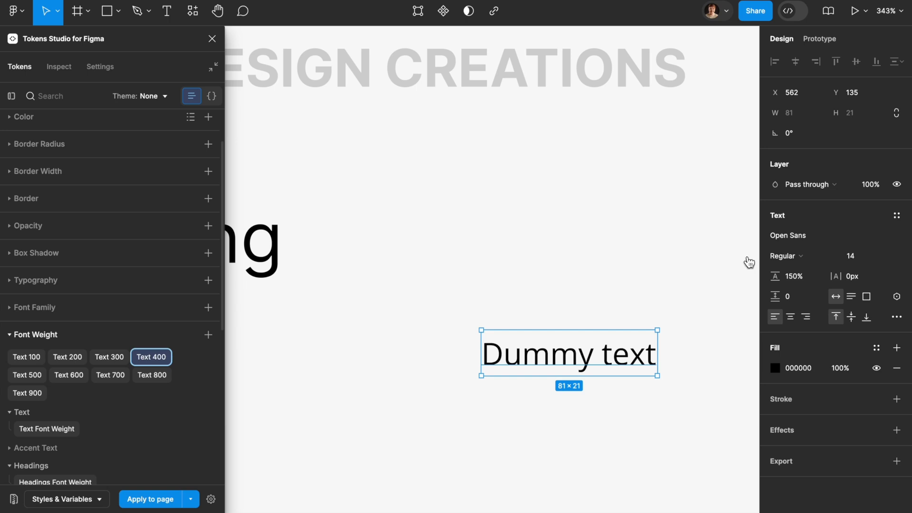
Review the Open Sans styles for the copied dummy text, and change its font to Inter to compare the available weights.
left_click(809, 263)
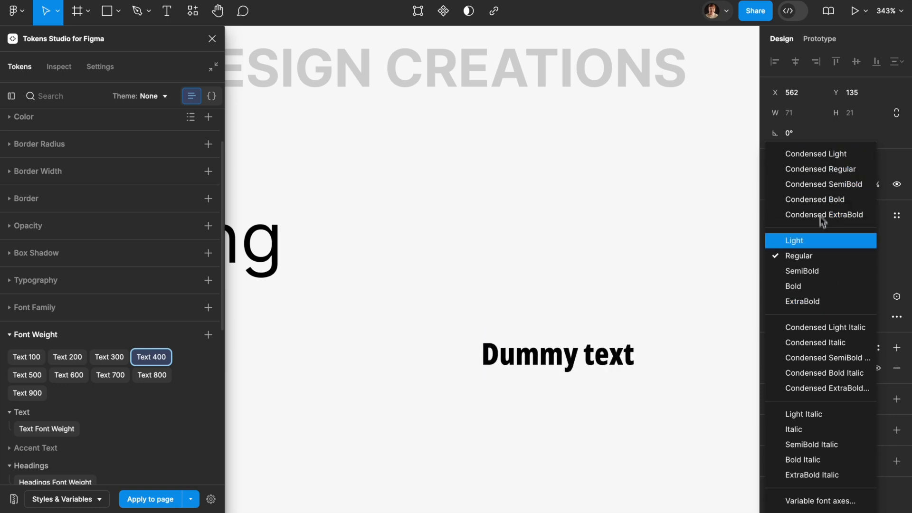
left_click(616, 357)
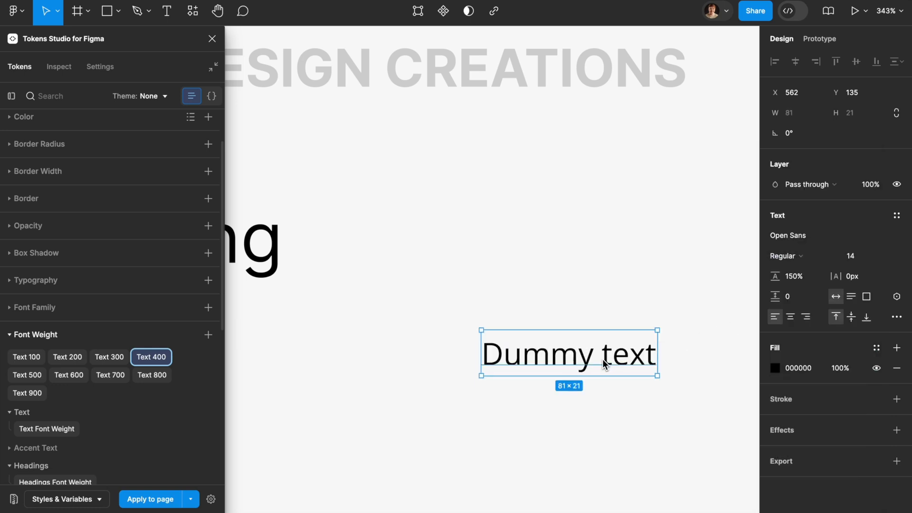
left_click(809, 237)
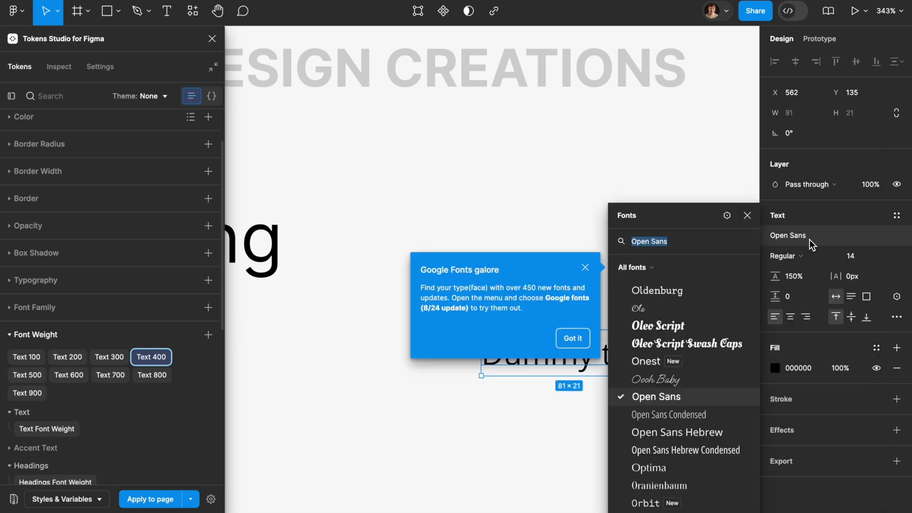
type("Inter")
left_click(691, 263)
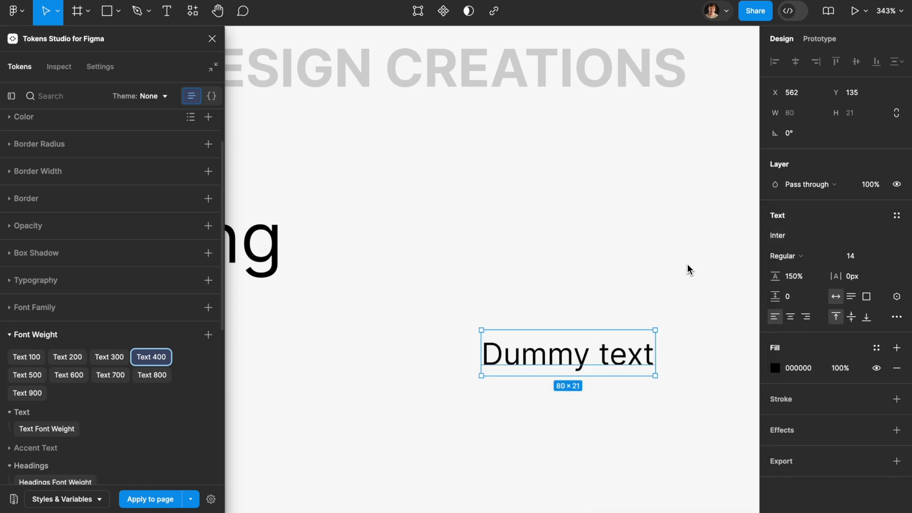
left_click(778, 257)
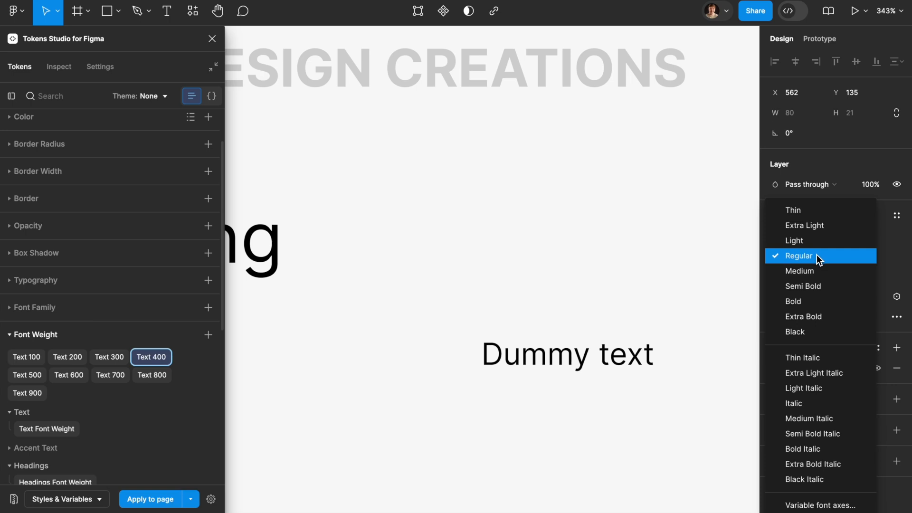
key("Escape")
Alternate the copied dummy text between the Text 500 and Text 400 font weight tokens, ending on Text 400.
left_click(27, 375)
left_click(139, 362)
left_click(25, 378)
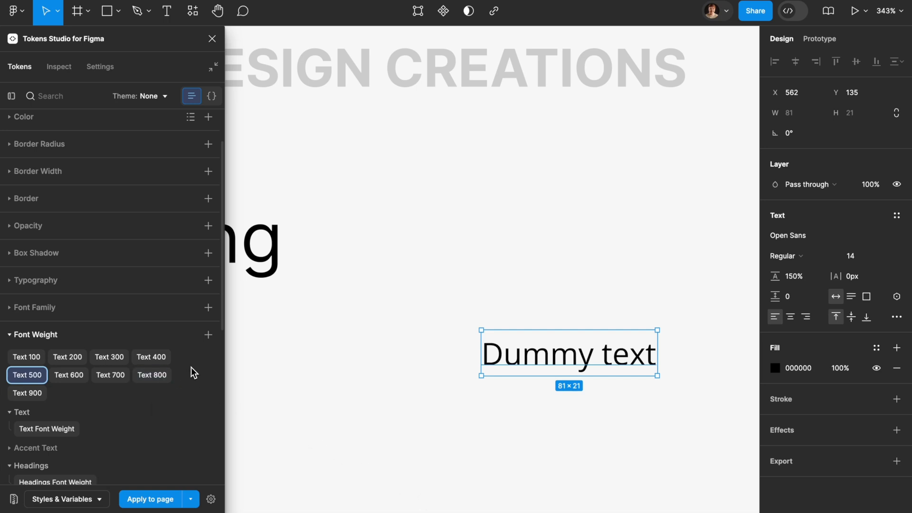
left_click(152, 360)
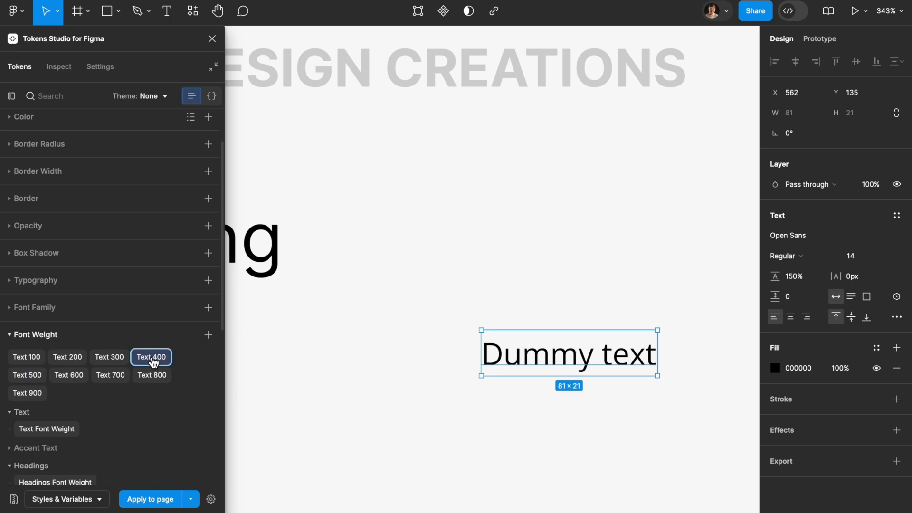
Expand the Font Family tokens with their Accent Text subgroup, and apply the Headings Typeface token to the copied dummy text.
left_click(84, 311)
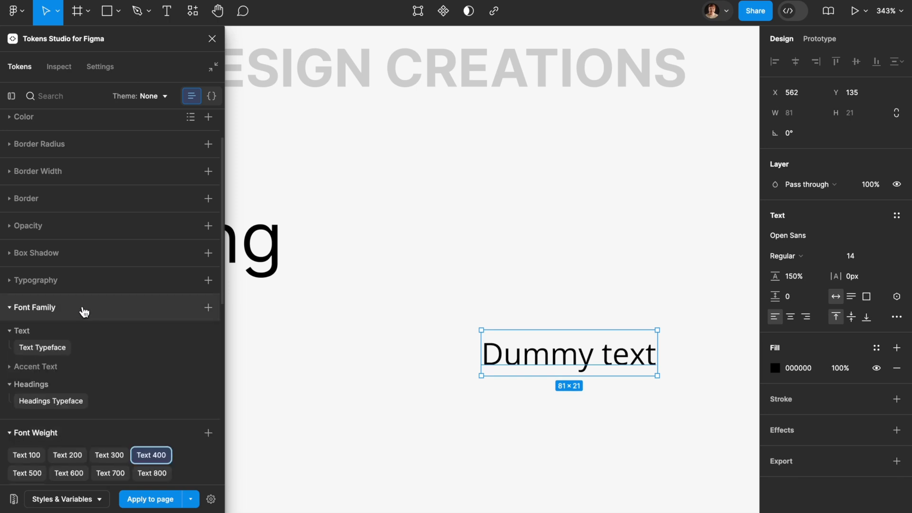
left_click(47, 366)
scroll(545, 360, "down", 1)
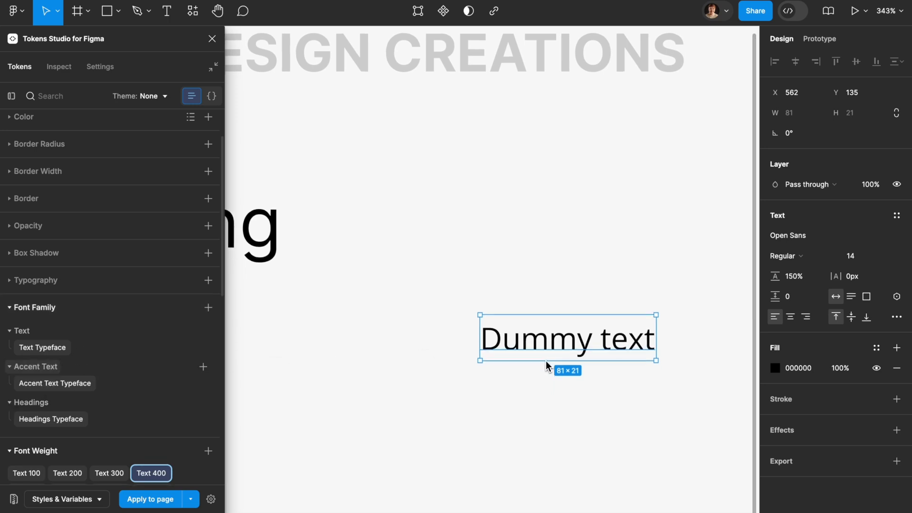
left_click(73, 419)
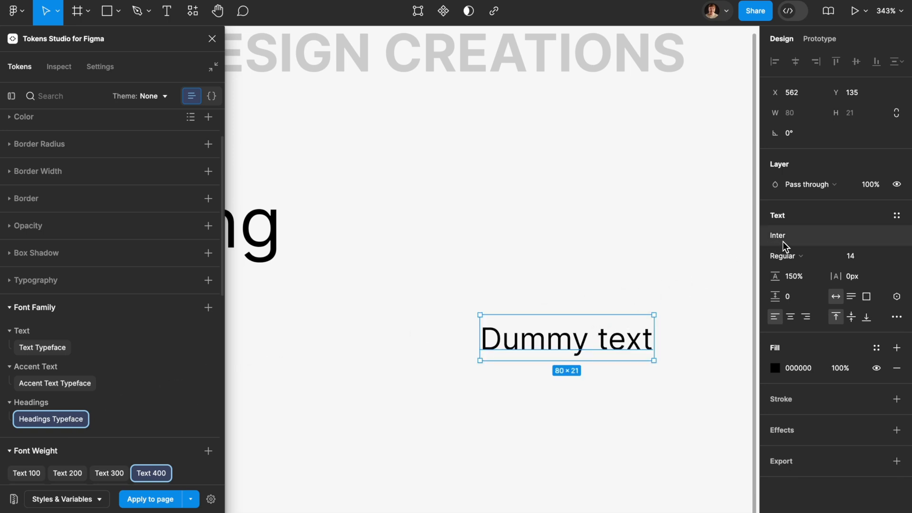
Collapse the Font Family and Font Weight groups, and examine the Line Height and Font Size tokens, collapsing each group again.
left_click(90, 311)
left_click(85, 339)
left_click(85, 361)
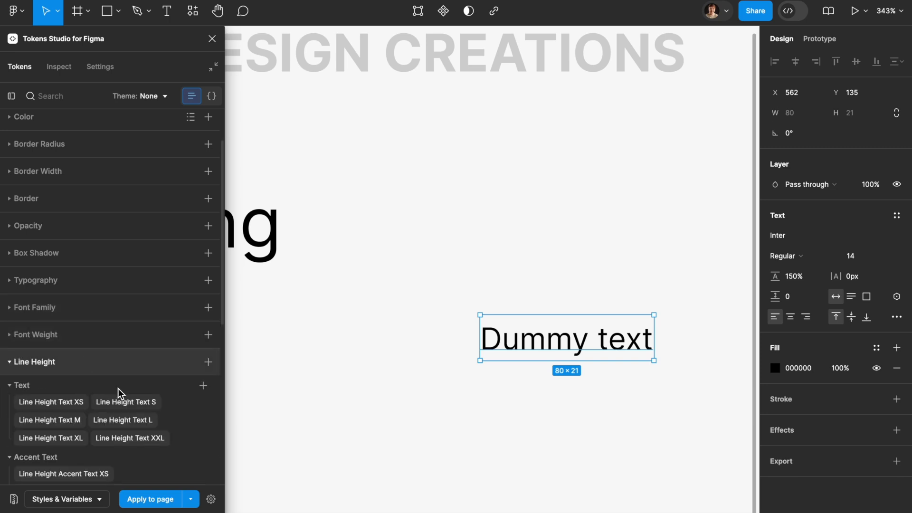
left_click(116, 363)
left_click(106, 388)
scroll(103, 394, "down", 2)
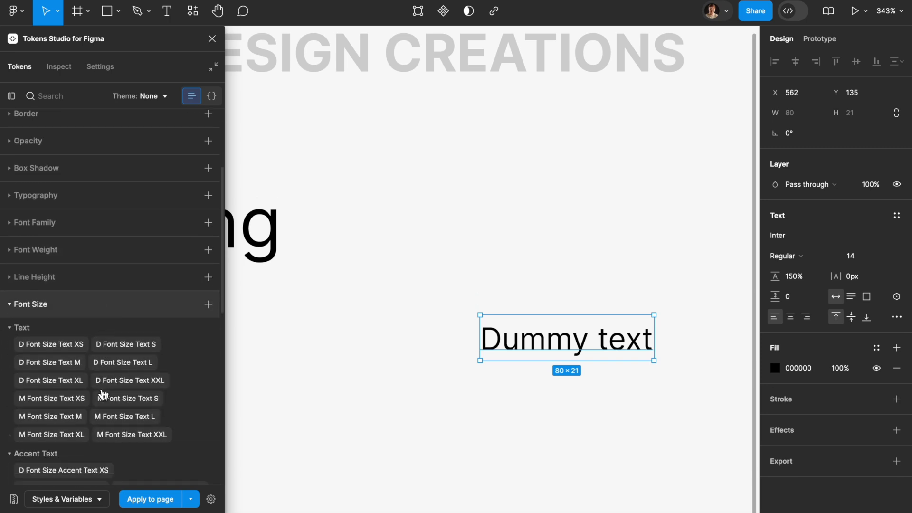
left_click(145, 310)
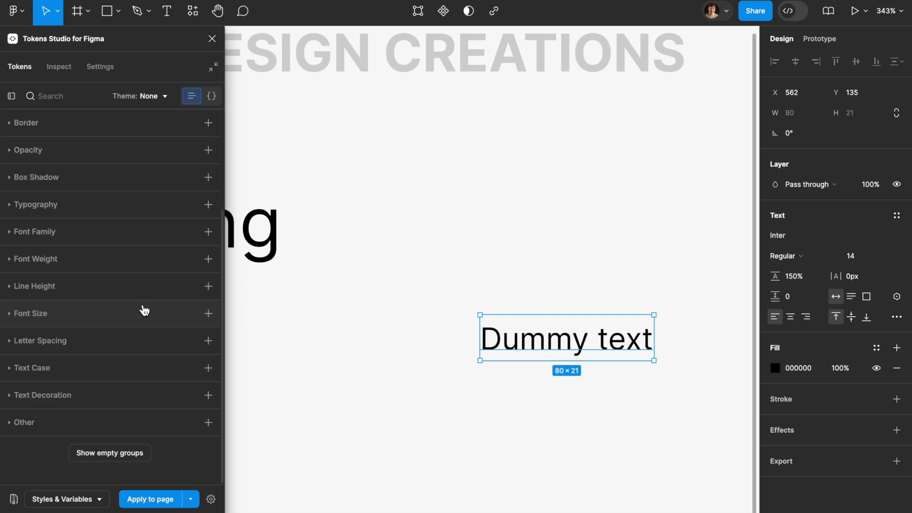
scroll(144, 310, "up", 1)
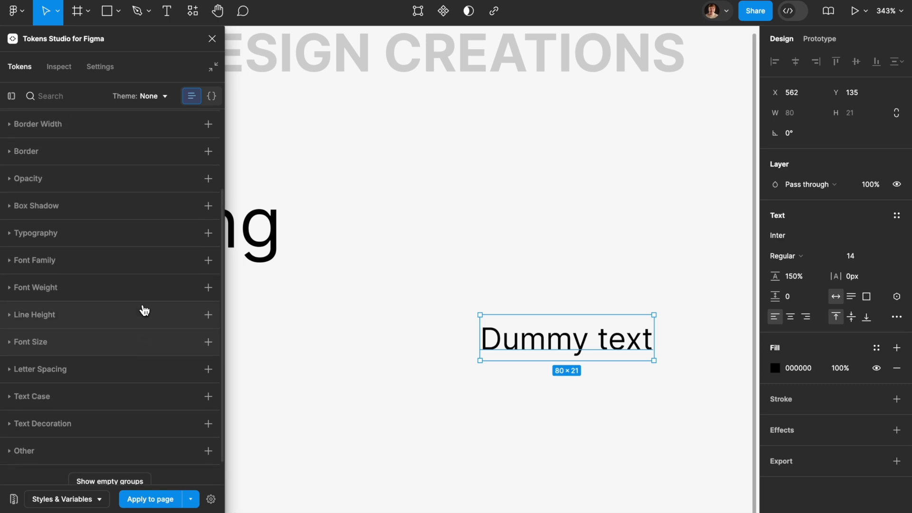
Filter the token list by "D Text", and change the search term to "D H" to find the desktop heading tokens.
left_click(58, 91)
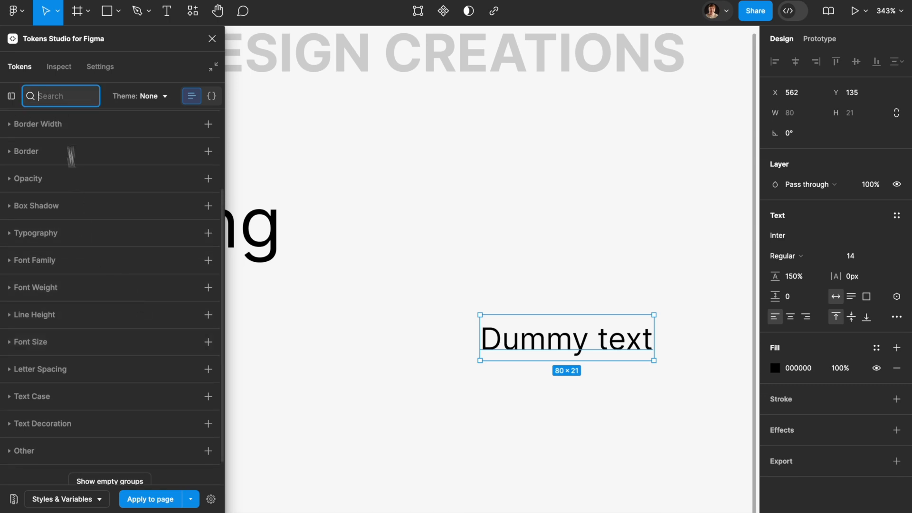
type("D Text")
double_click(62, 96)
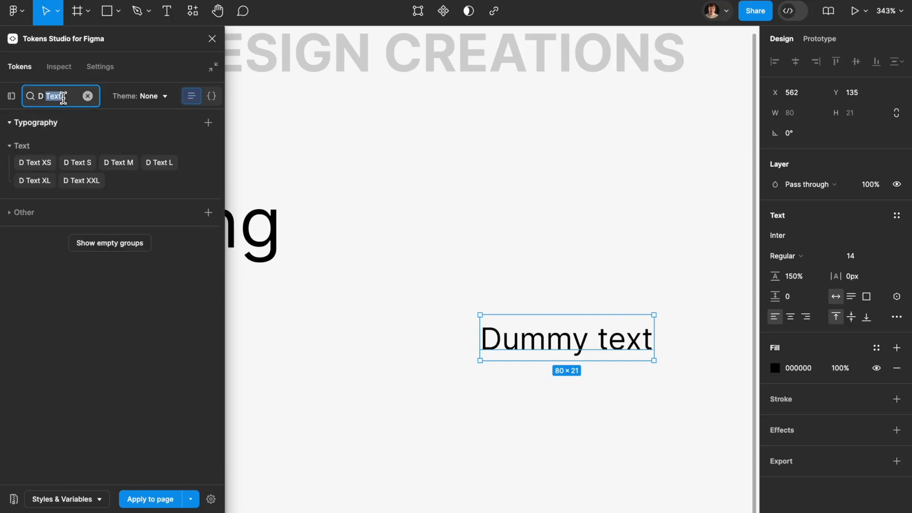
type("H")
Try different desktop heading typography tokens on the copied dummy text, ending with D H3 applied.
left_click(130, 192)
left_click(85, 194)
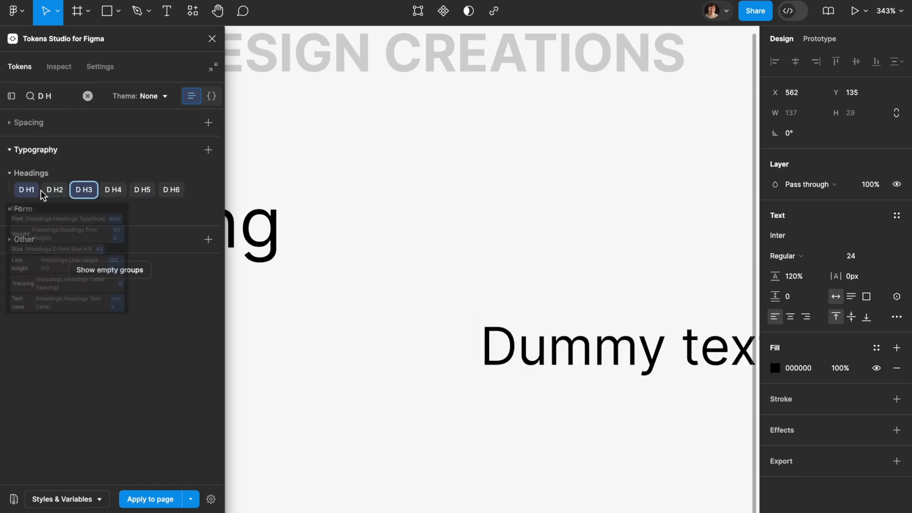
left_click(58, 192)
left_click(85, 193)
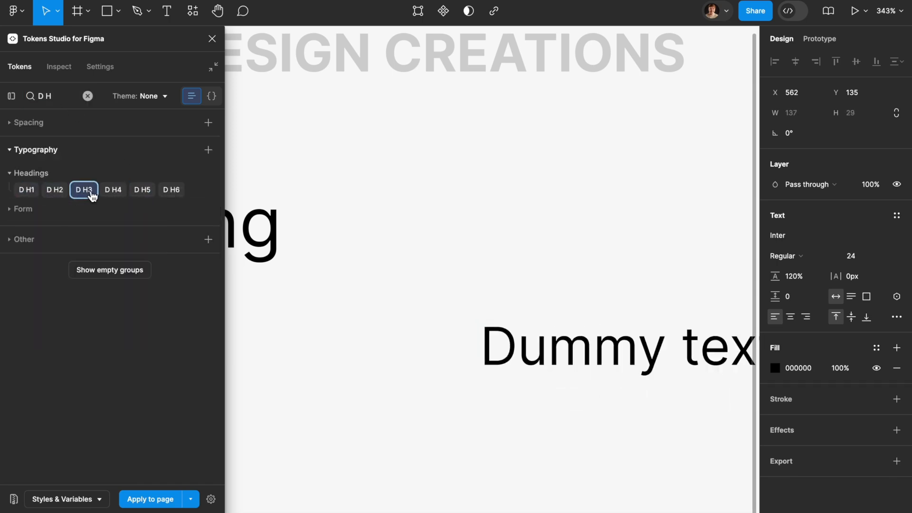
scroll(386, 365, "down", 10)
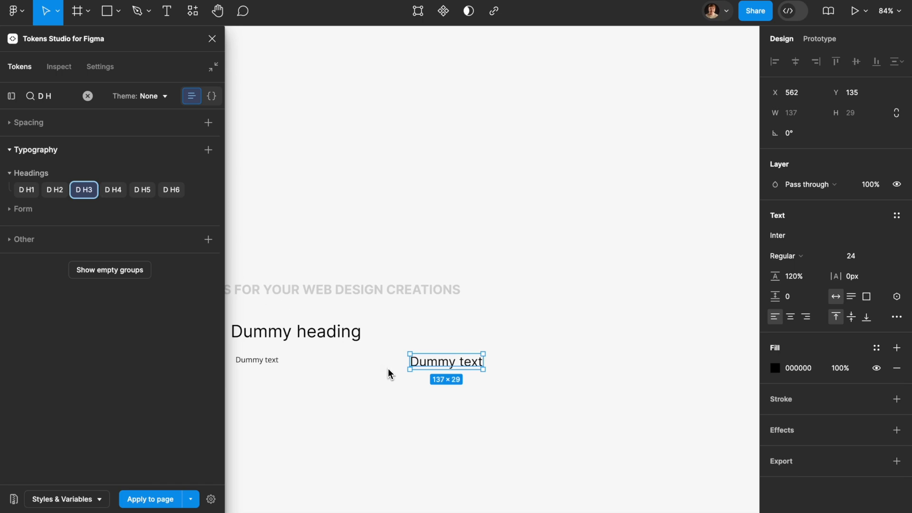